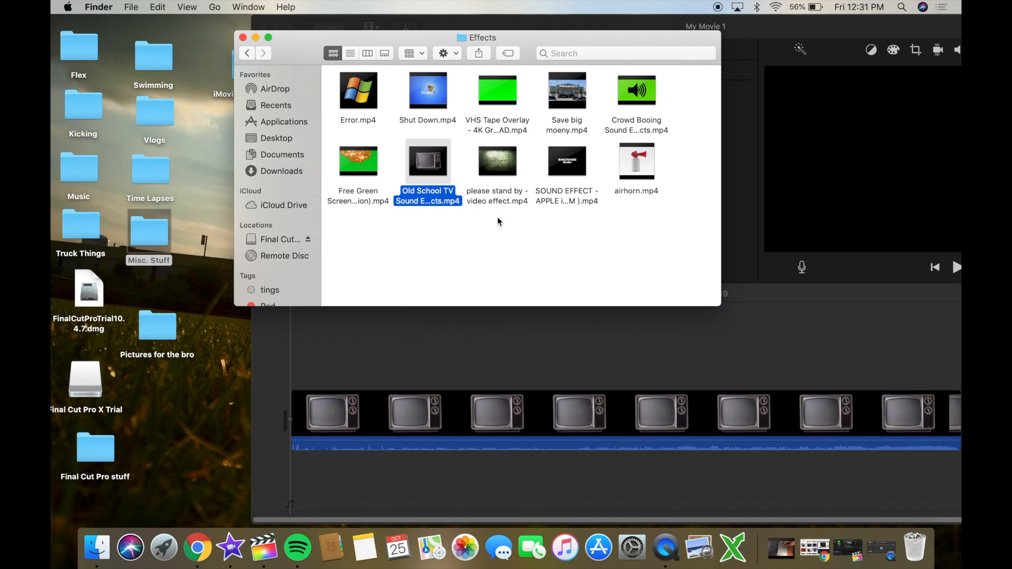
# Add the VHS Tape Overlay clip above the TV clip and the green-screen explosion clip after it, and make the editor full screen.
pyautogui.moveTo(505, 97); pyautogui.dragTo(370, 340)
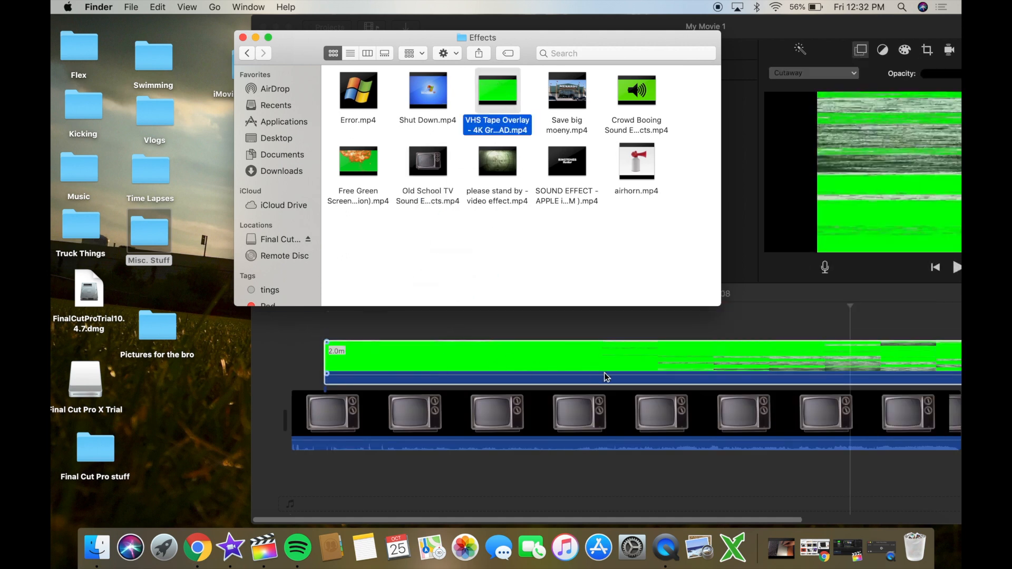
pyautogui.hscroll(10, 606, 376)
pyautogui.moveTo(374, 177); pyautogui.dragTo(447, 419)
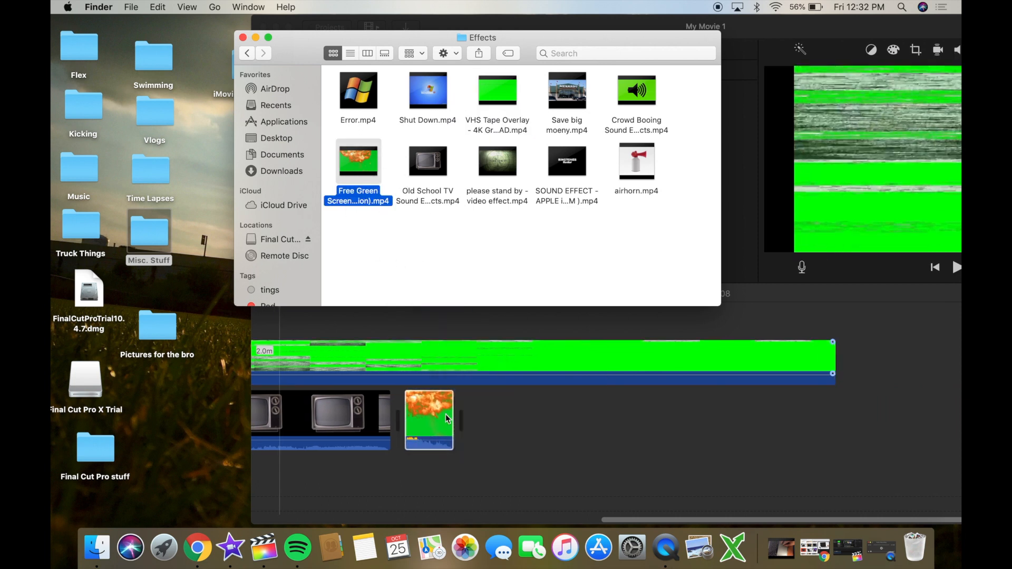
pyautogui.click(243, 37)
pyautogui.moveTo(523, 28); pyautogui.dragTo(324, 31)
pyautogui.click(89, 31)
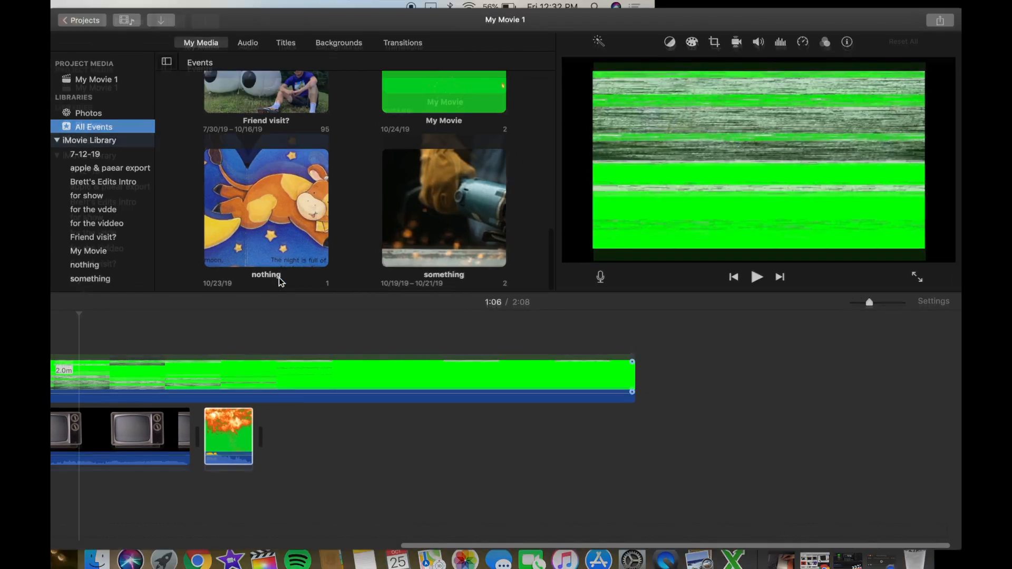
# Split the VHS overlay at about 1:02 and 1:09 to isolate a short section of heavy static.
pyautogui.click(226, 343)
pyautogui.hscroll(-5, 228, 348)
pyautogui.hscroll(-5, 232, 348)
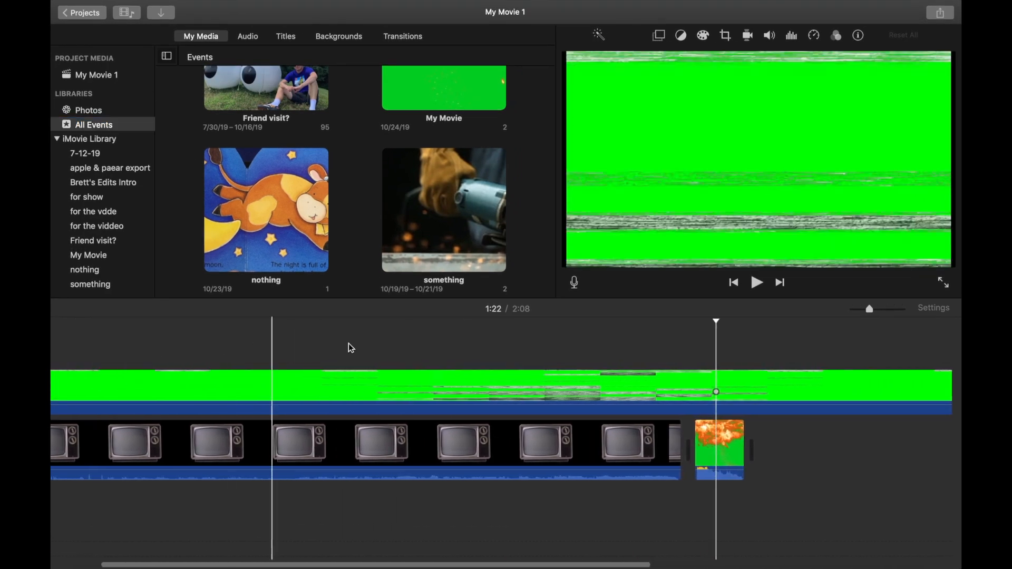
pyautogui.click(535, 342)
pyautogui.click(536, 388)
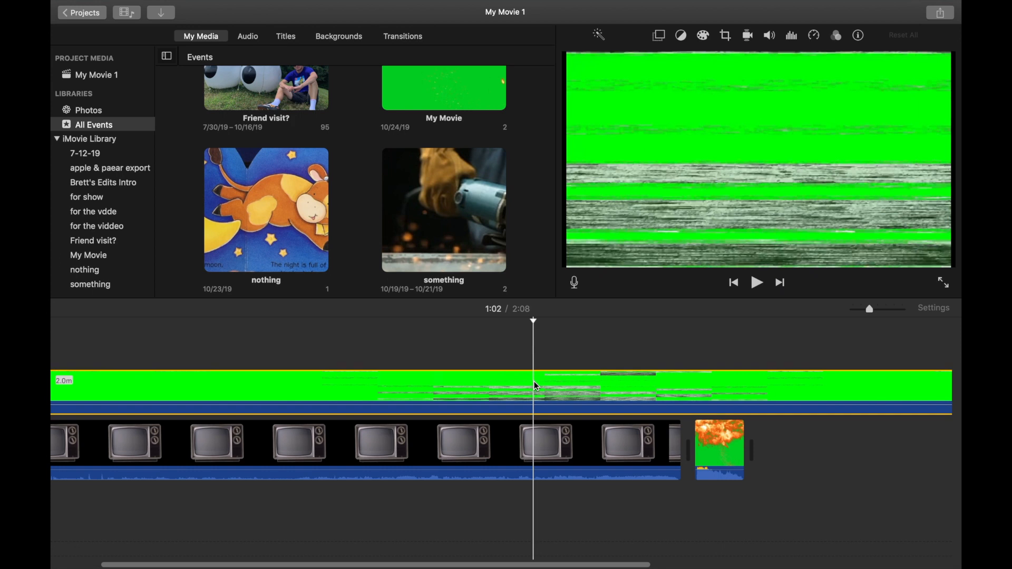
pyautogui.press('super+b')
pyautogui.press('super+b')
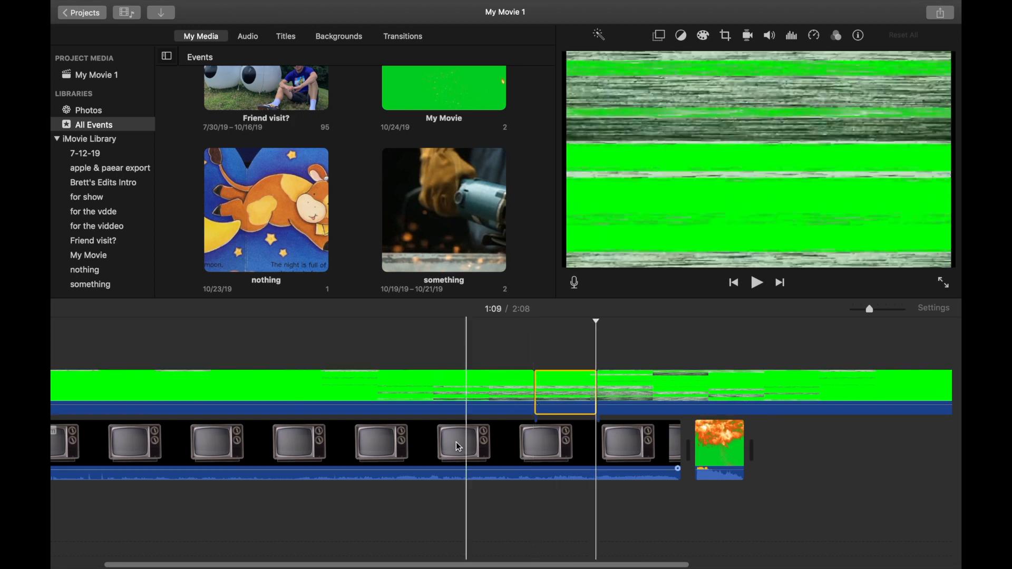
# Split the TV clip and delete the unused sections of both clips, keeping about 9.6 s of TV and 7.4 s of overlay.
pyautogui.click(421, 446)
pyautogui.press('super+b')
pyautogui.click(504, 445)
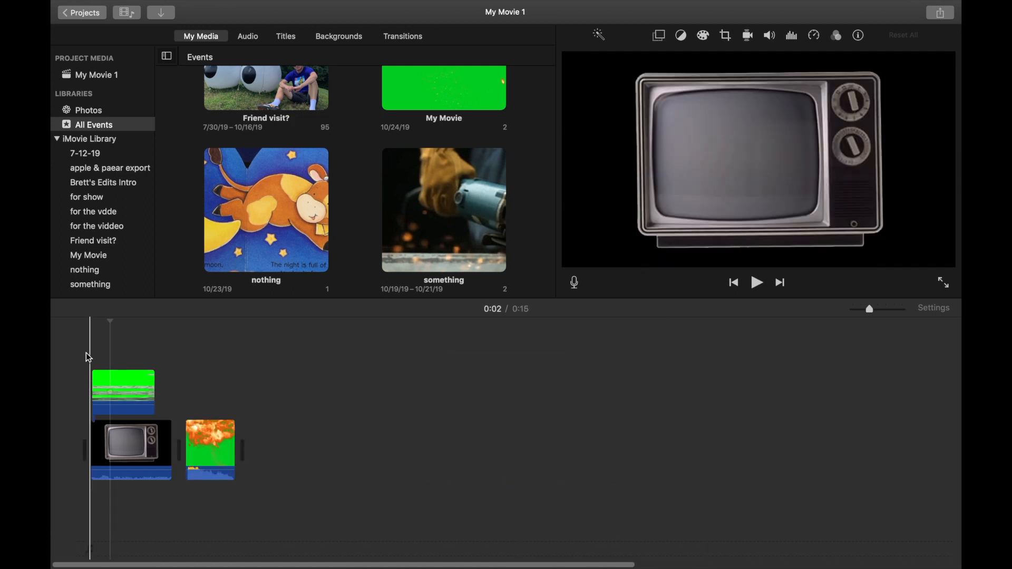
# Line up the VHS overlay with the start of the TV clip and mute the TV clip's audio.
pyautogui.click(120, 382)
pyautogui.moveTo(117, 379); pyautogui.dragTo(101, 380)
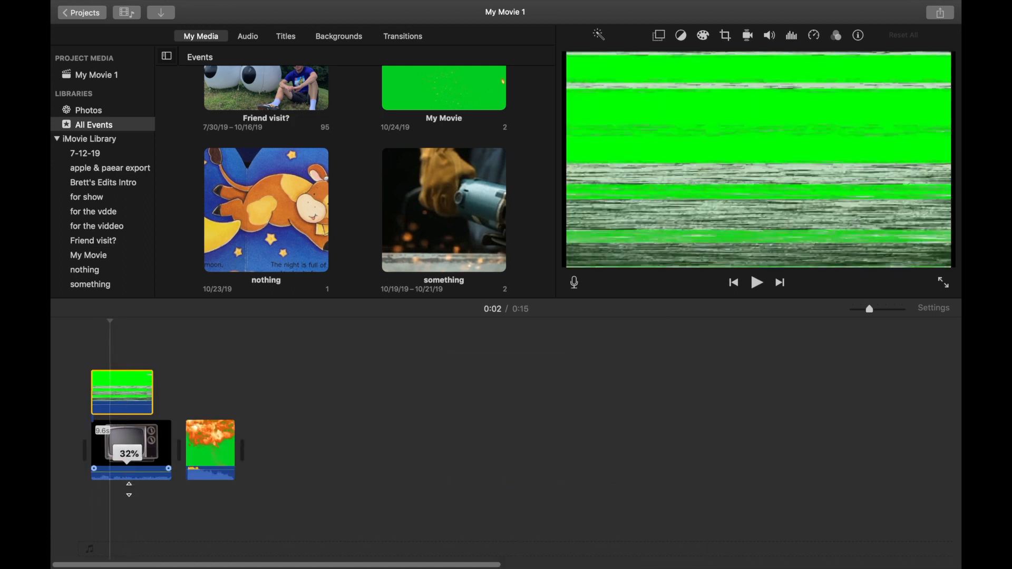
# Set the VHS overlay to Green/Blue Screen so it is keyed over the TV clip, and play the result.
pyautogui.click(122, 395)
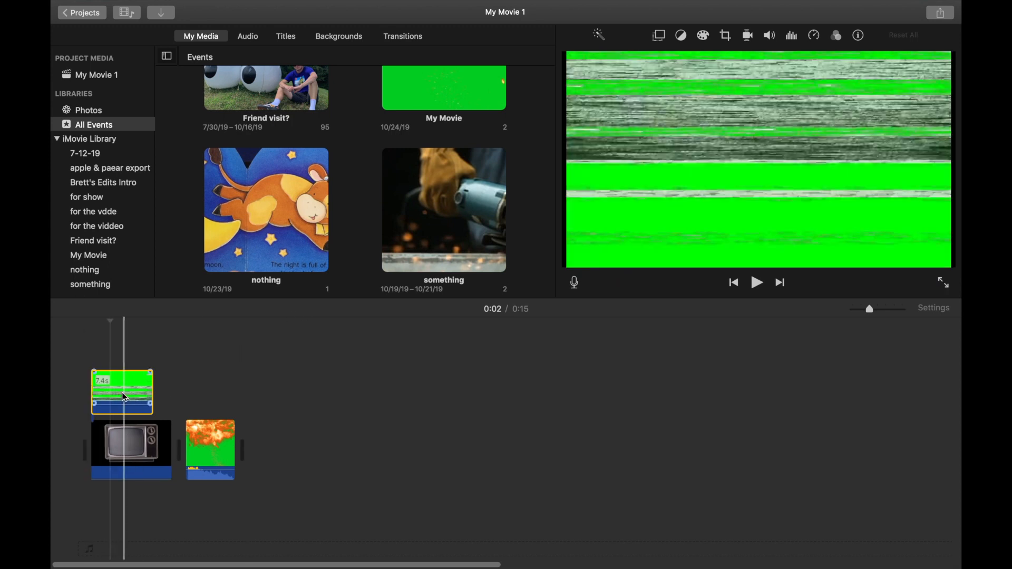
pyautogui.click(660, 36)
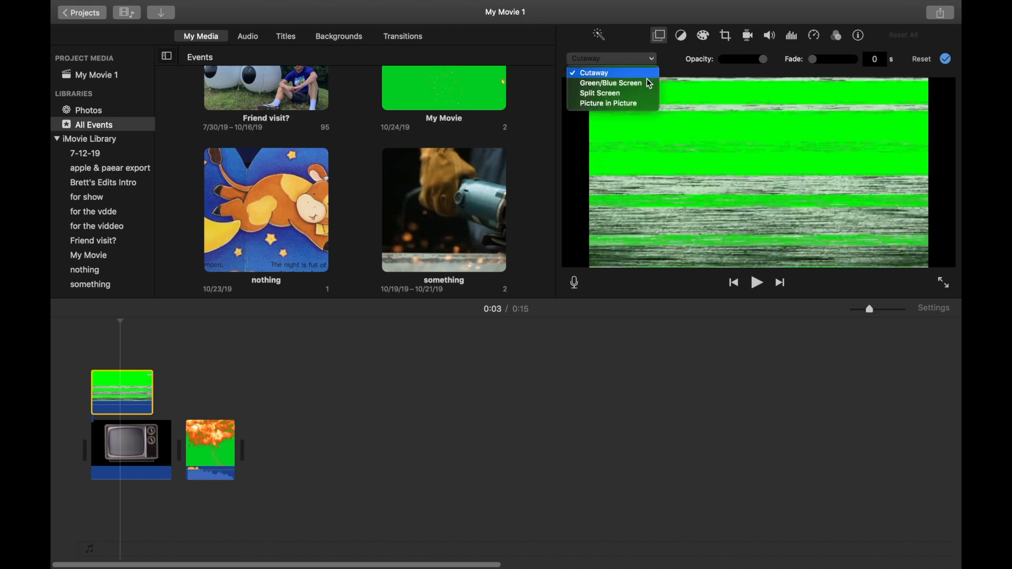
pyautogui.click(89, 349)
pyautogui.press('space')
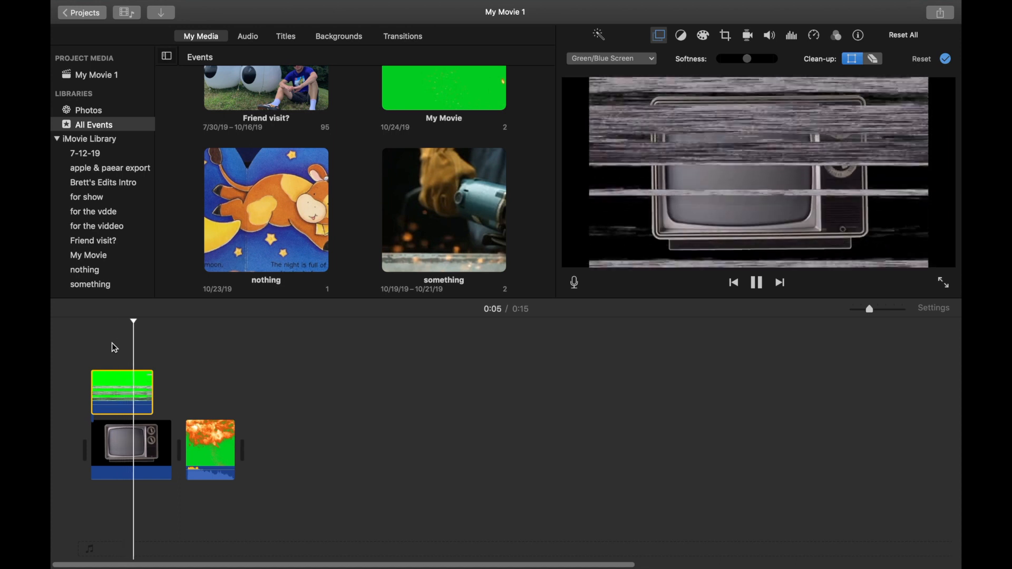
pyautogui.press('space')
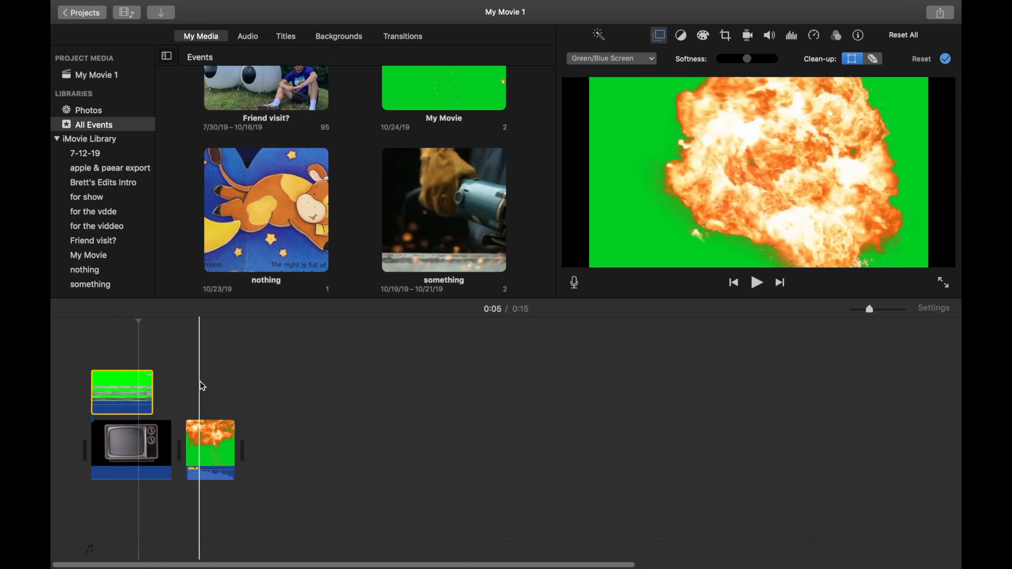
# Try to stack the explosion clip above the TV clip with the VHS overlay, and move it back after the TV clip.
pyautogui.moveTo(211, 448); pyautogui.dragTo(124, 387)
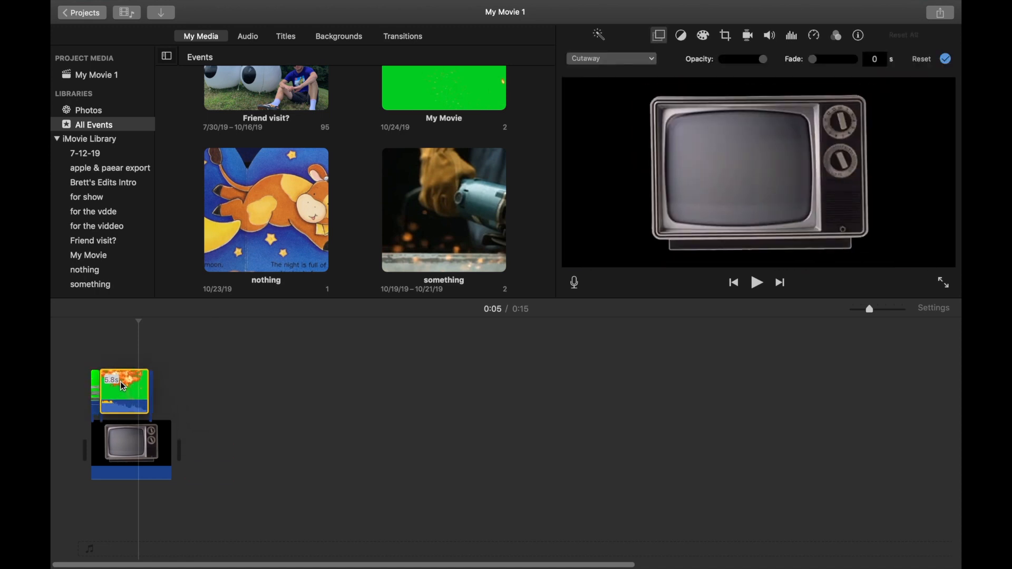
pyautogui.moveTo(155, 383); pyautogui.dragTo(214, 454)
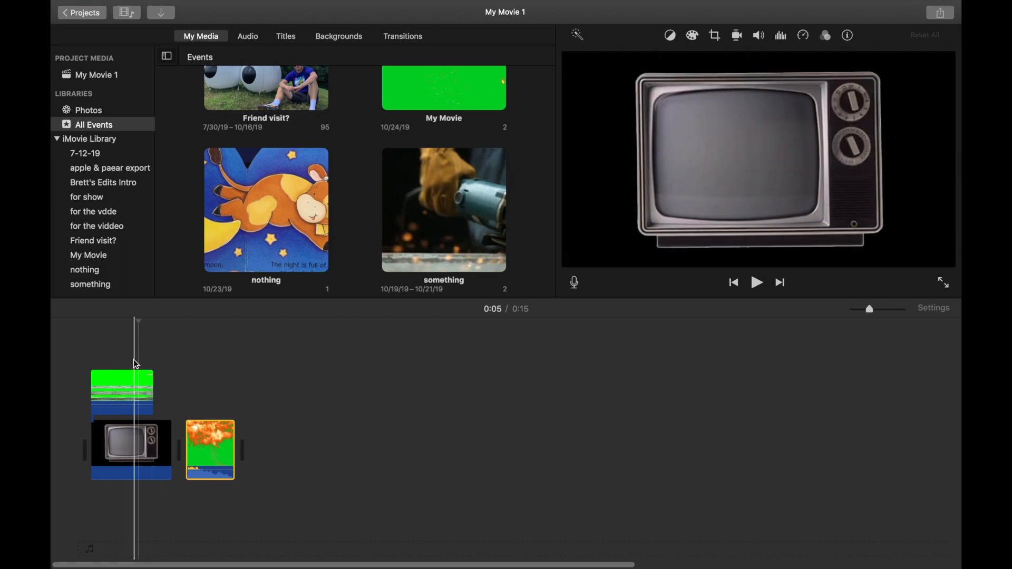
# Try a Centered title above the VHS overlay at the start of the movie, and delete it.
pyautogui.press('super+3')
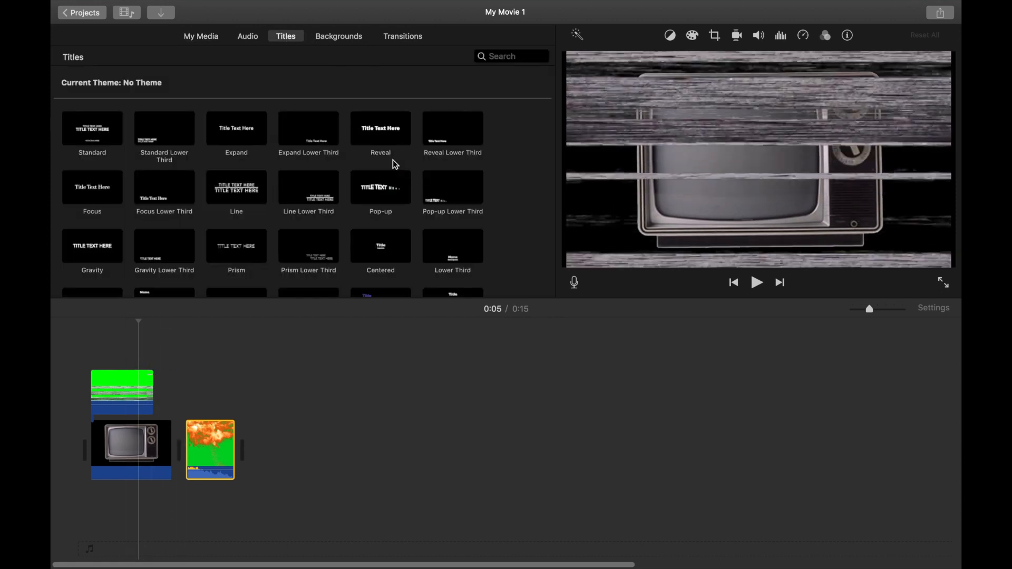
pyautogui.moveTo(259, 303); pyautogui.dragTo(94, 354)
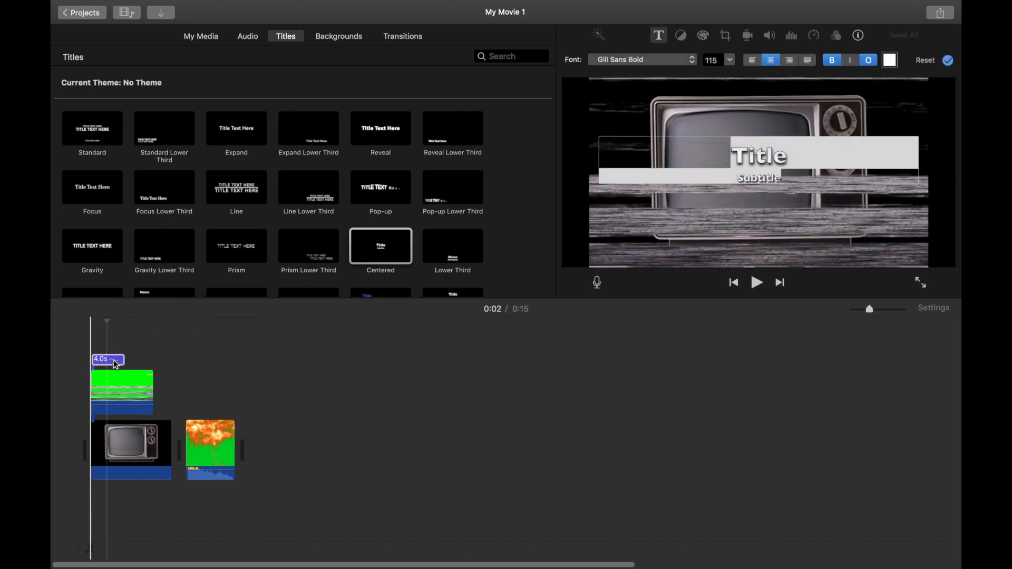
pyautogui.press('Delete')
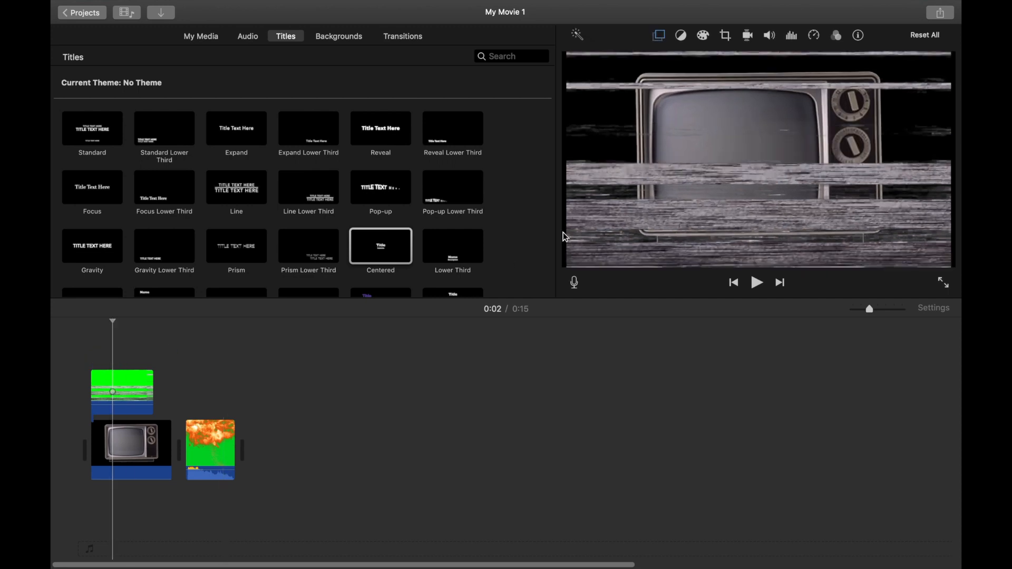
# Export the movie as "exanple 1.mov" and add the exported file to the end of the timeline.
pyautogui.click(942, 14)
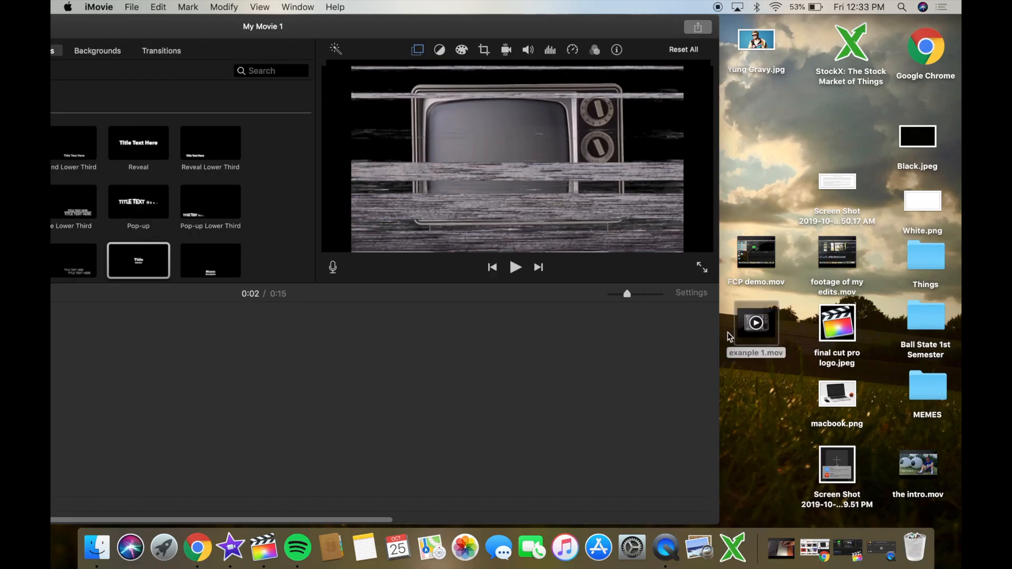
pyautogui.moveTo(751, 326); pyautogui.dragTo(453, 432)
pyautogui.moveTo(529, 31); pyautogui.dragTo(817, 32)
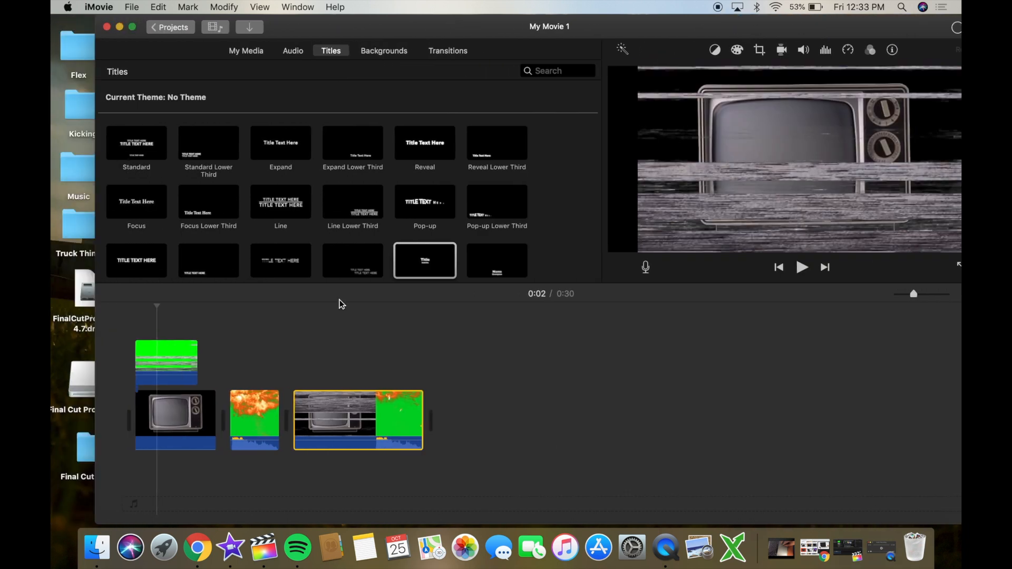
# Move the explosion clip behind the exported clip and delete the original TV clip and its VHS overlay.
pyautogui.moveTo(264, 405); pyautogui.dragTo(395, 414)
pyautogui.moveTo(189, 329); pyautogui.dragTo(166, 432)
pyautogui.press('BackSpace')
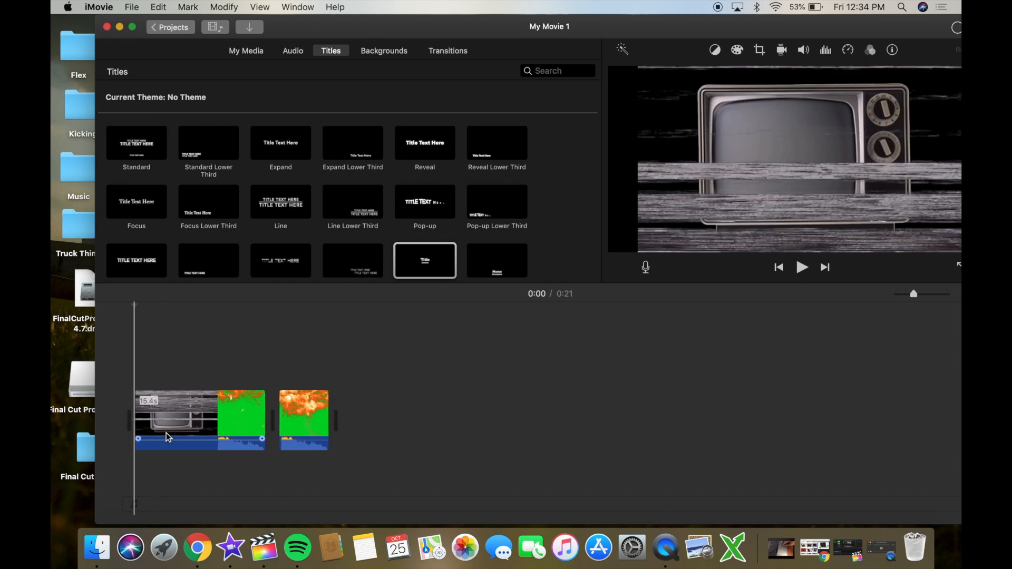
# Mute both clips and cut the leftover explosion section off the exported clip at about 0:09.
pyautogui.rightClick(302, 422)
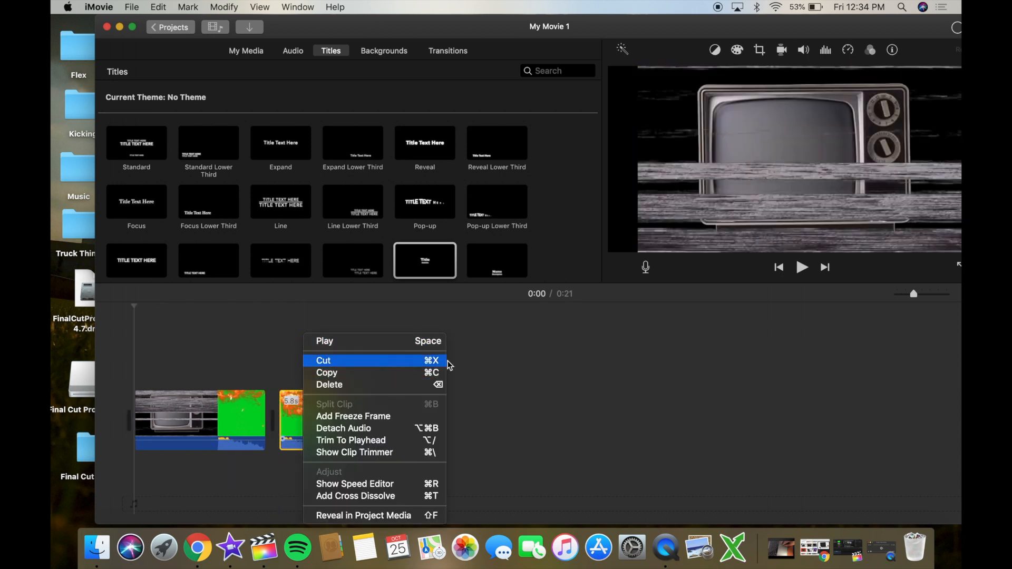
pyautogui.click(505, 363)
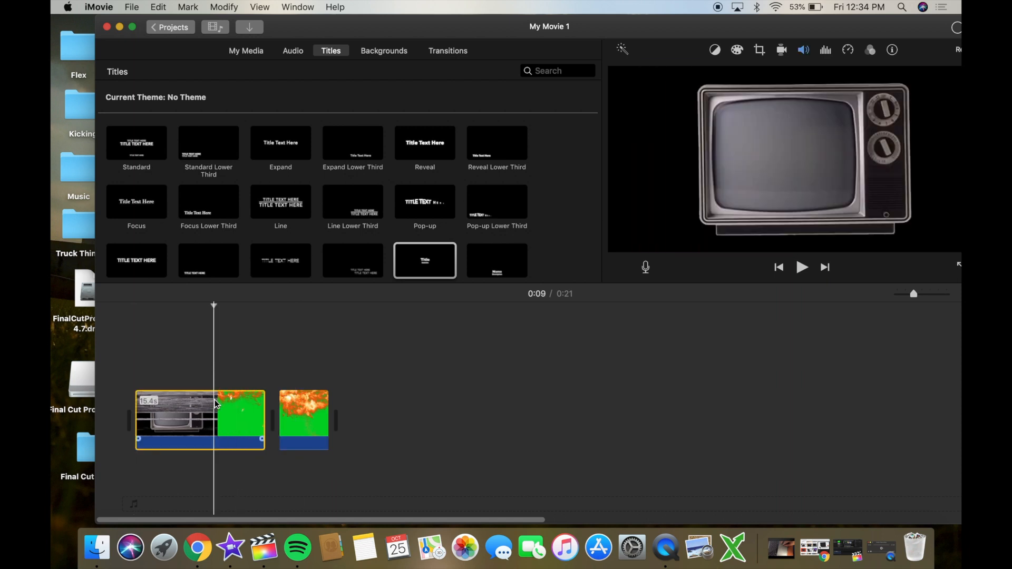
pyautogui.press('super+b')
pyautogui.press('Delete')
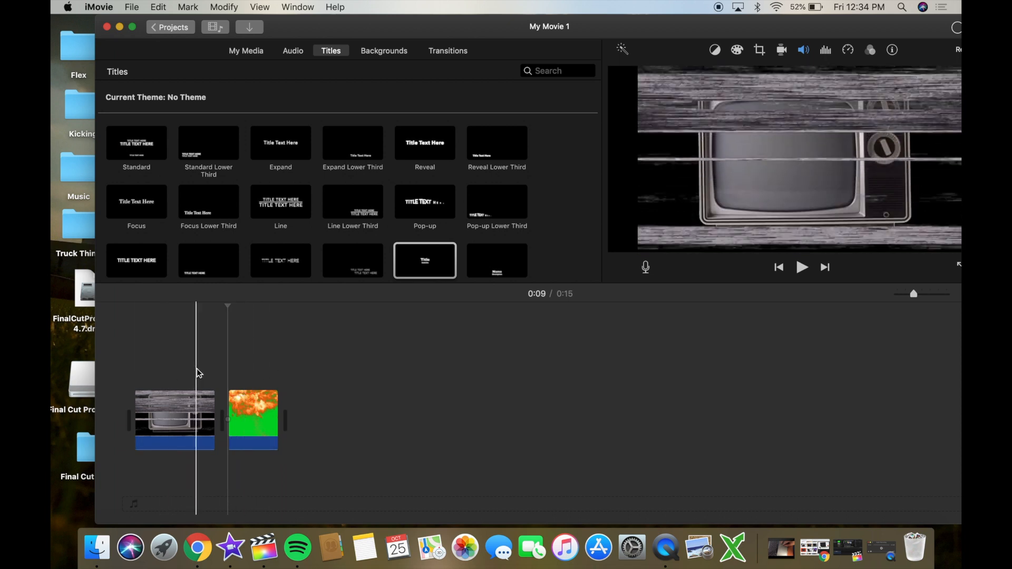
# Place the explosion clip above the start of the exported TV clip and set it to Green/Blue Screen.
pyautogui.moveTo(242, 398); pyautogui.dragTo(149, 348)
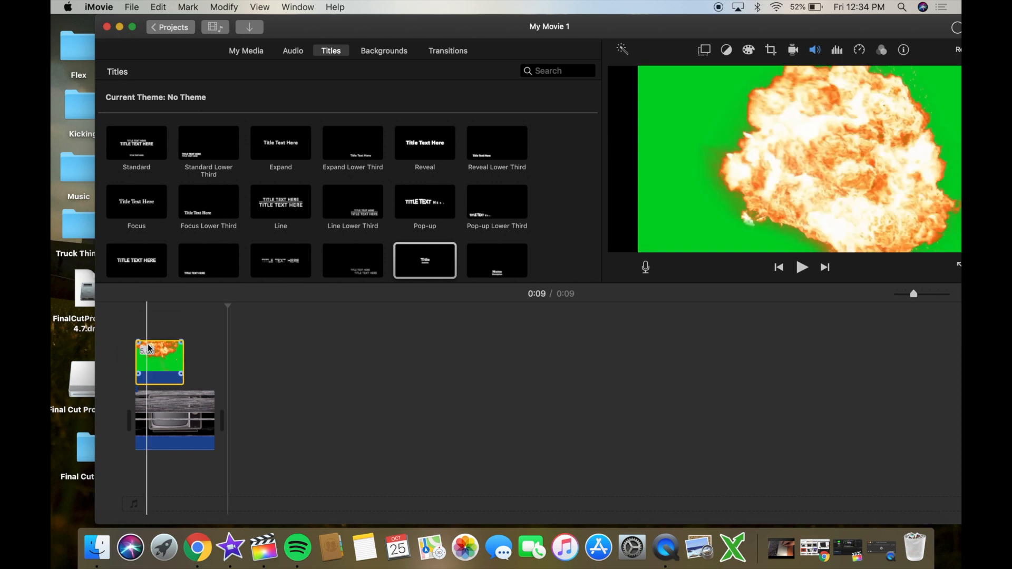
pyautogui.click(704, 52)
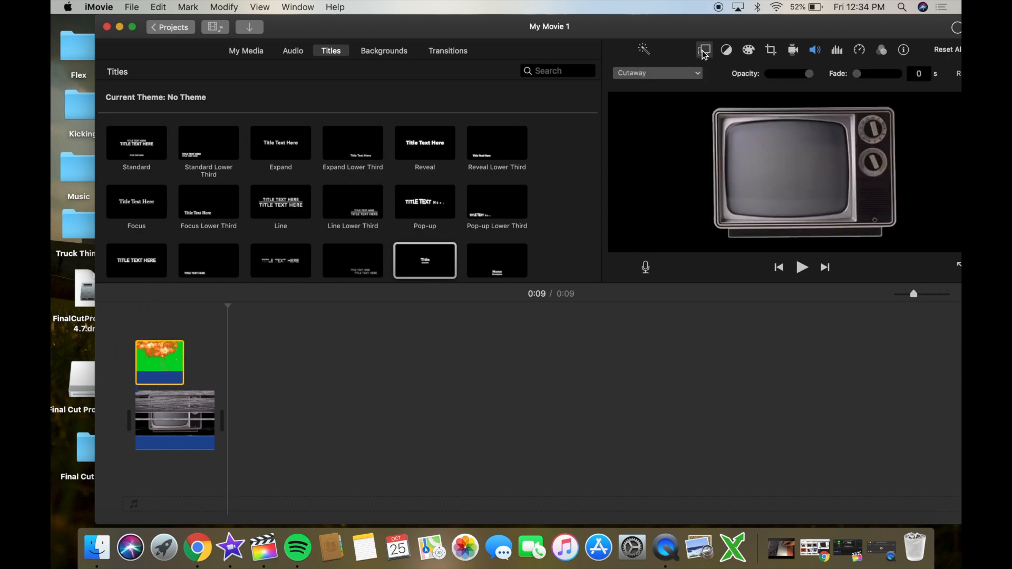
pyautogui.click(698, 74)
pyautogui.click(686, 123)
pyautogui.moveTo(730, 25); pyautogui.dragTo(686, 25)
pyautogui.click(650, 72)
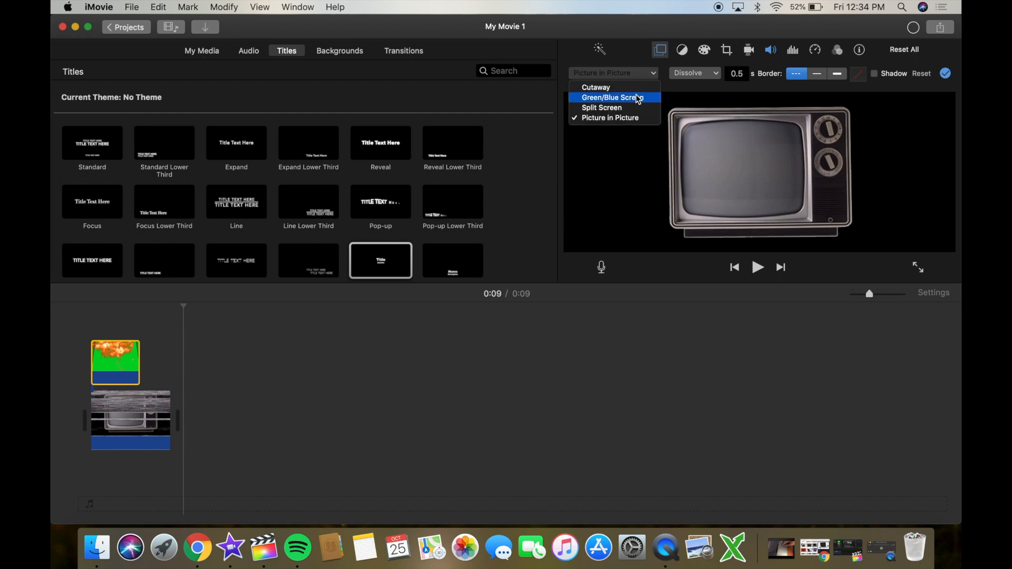
pyautogui.click(637, 100)
pyautogui.click(113, 308)
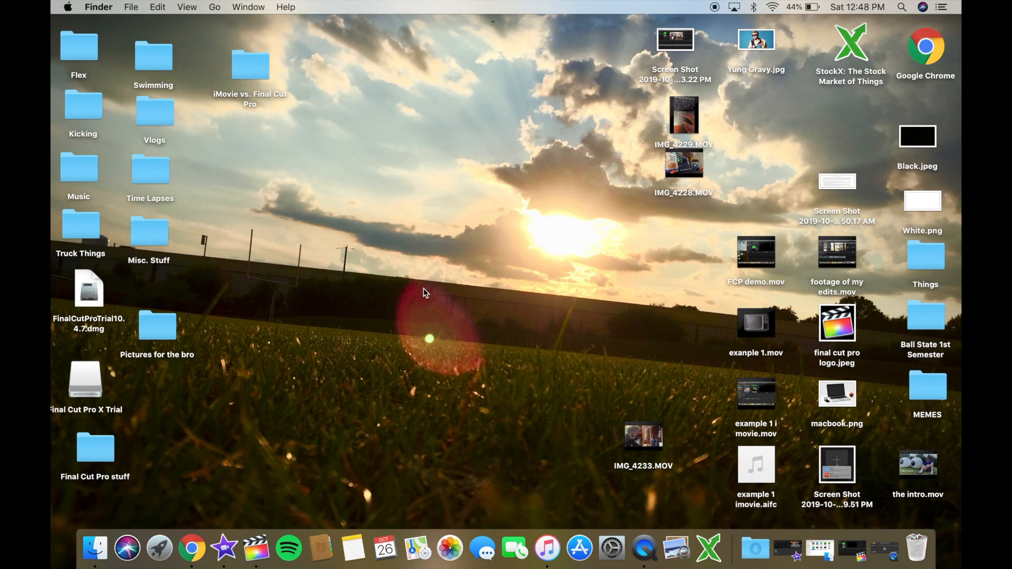
# Switch to Final Cut Pro and add the Old School TV clip from the Effects folder to the empty Test 1 timeline.
pyautogui.click(855, 558)
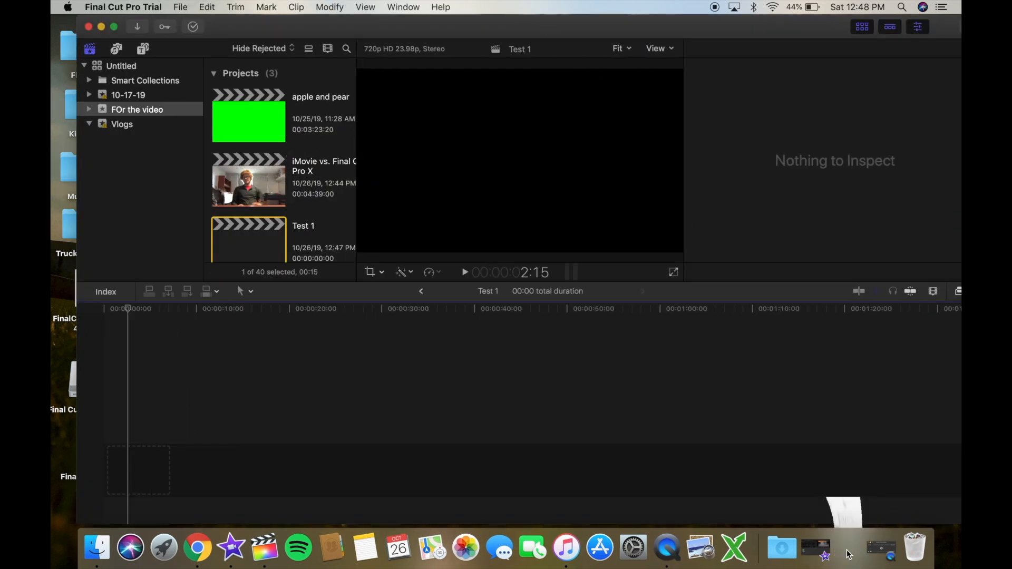
pyautogui.click(848, 549)
pyautogui.click(415, 167)
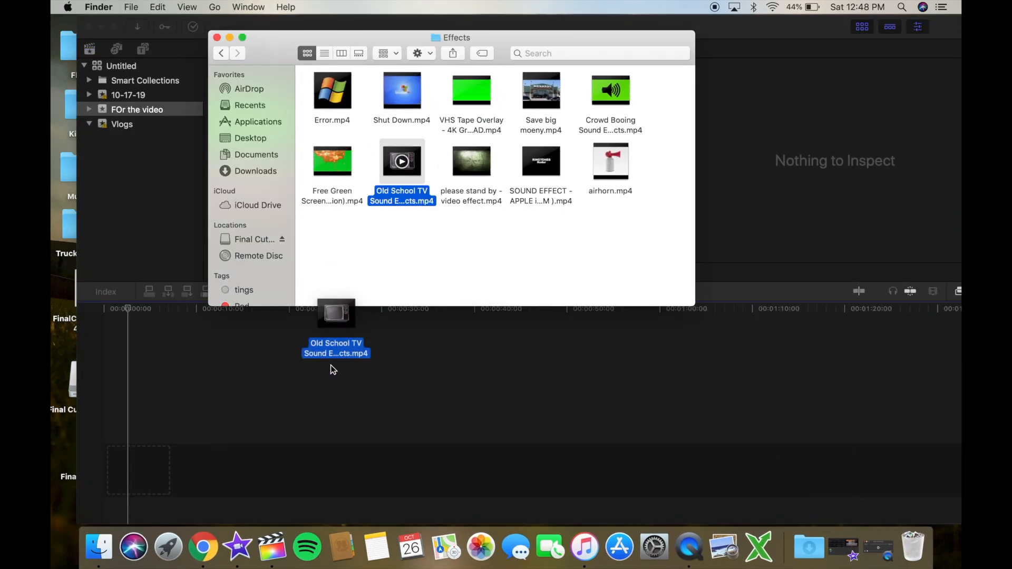
pyautogui.moveTo(333, 369); pyautogui.dragTo(332, 368)
# Add the VHS Tape Overlay above the TV clip and the green-screen explosion above both, and make the editor full screen.
pyautogui.moveTo(477, 100); pyautogui.dragTo(178, 417)
pyautogui.click(332, 157)
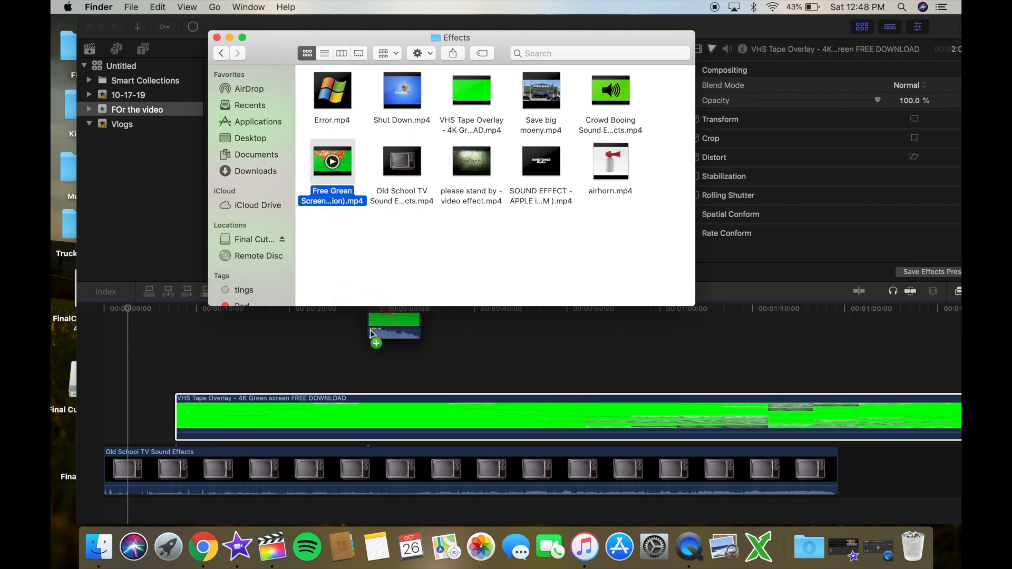
pyautogui.moveTo(370, 325); pyautogui.dragTo(371, 327)
pyautogui.click(231, 38)
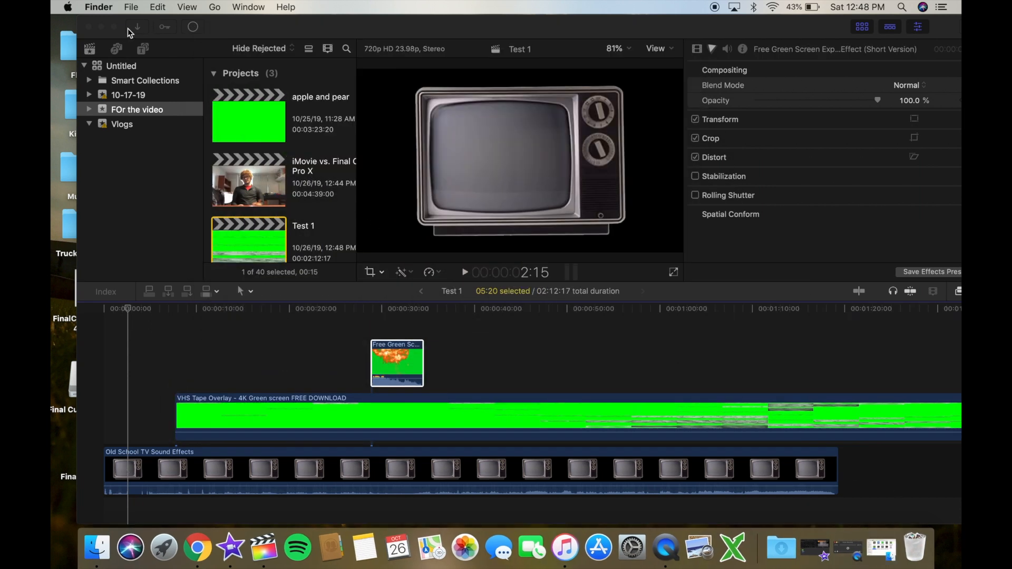
pyautogui.click(113, 27)
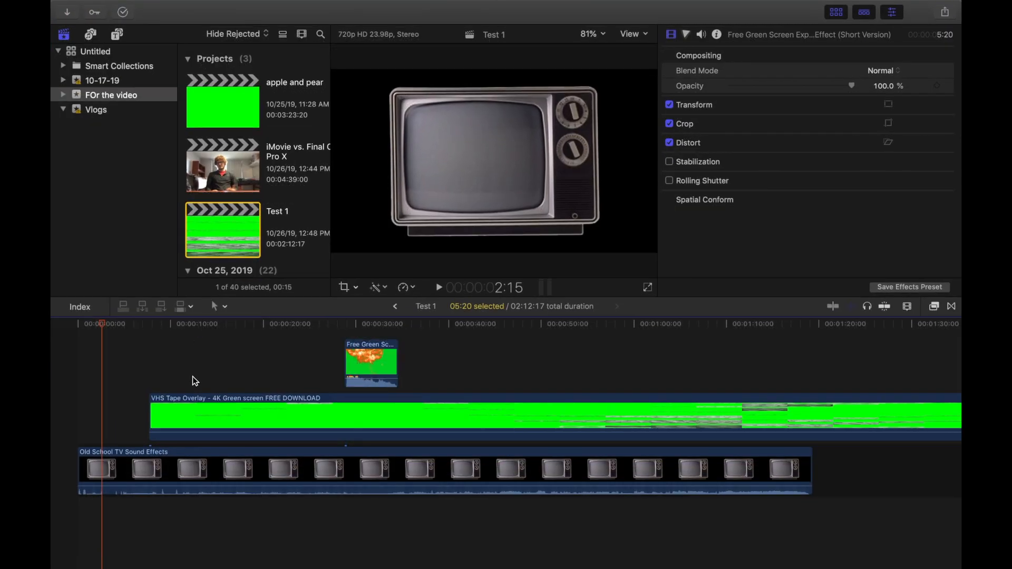
# Split both the VHS overlay and the TV clip at 59:14 and at about 1:05.
pyautogui.click(193, 381)
pyautogui.click(630, 408)
pyautogui.press('shift+super+b')
pyautogui.click(684, 378)
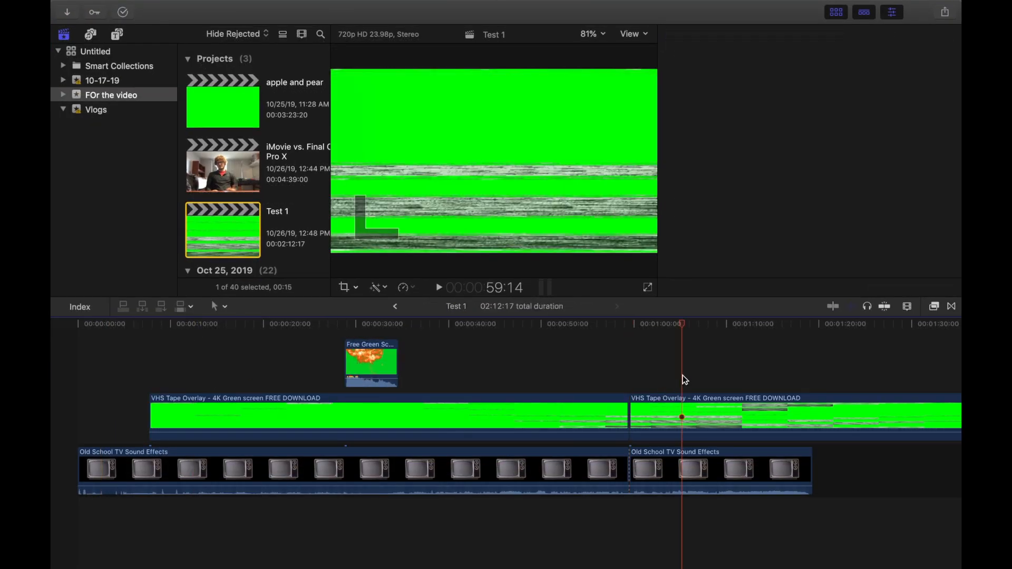
pyautogui.click(684, 413)
pyautogui.press('super+b')
pyautogui.click(753, 378)
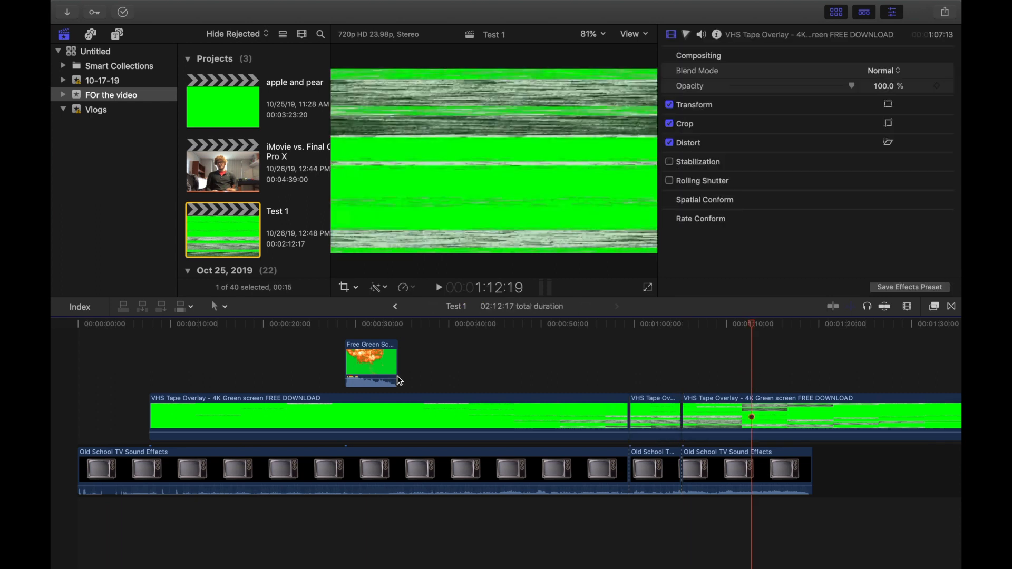
# Move the explosion to the end of the TV track and delete the outer pieces of the VHS overlay and TV clip.
pyautogui.moveTo(372, 364); pyautogui.dragTo(839, 472)
pyautogui.moveTo(753, 372); pyautogui.dragTo(727, 490)
pyautogui.moveTo(573, 361); pyautogui.dragTo(575, 500)
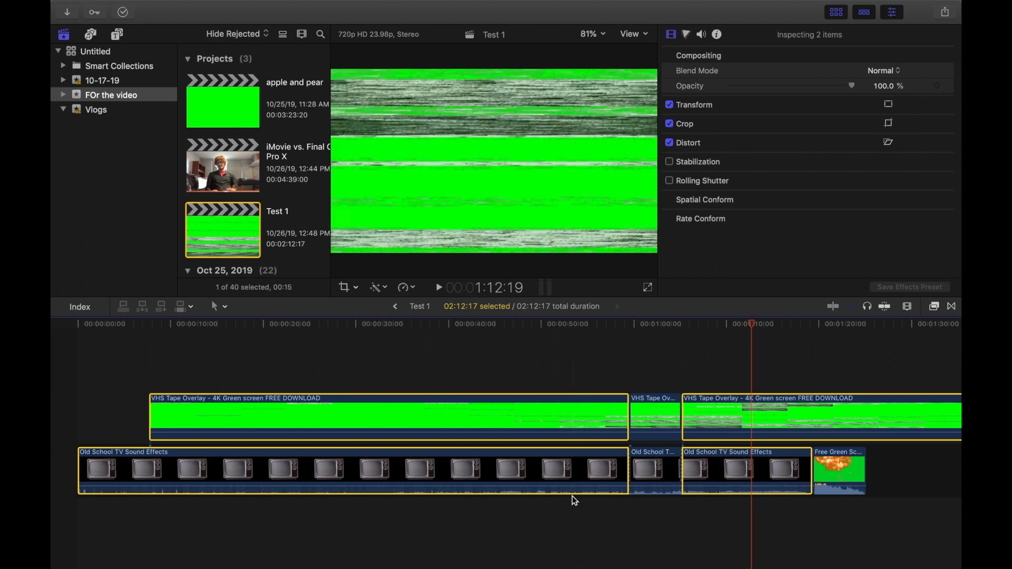
pyautogui.press('Delete')
# Apply the Keyer effect from the Keying category to the VHS overlay and play the result from the start.
pyautogui.click(64, 362)
pyautogui.press('space')
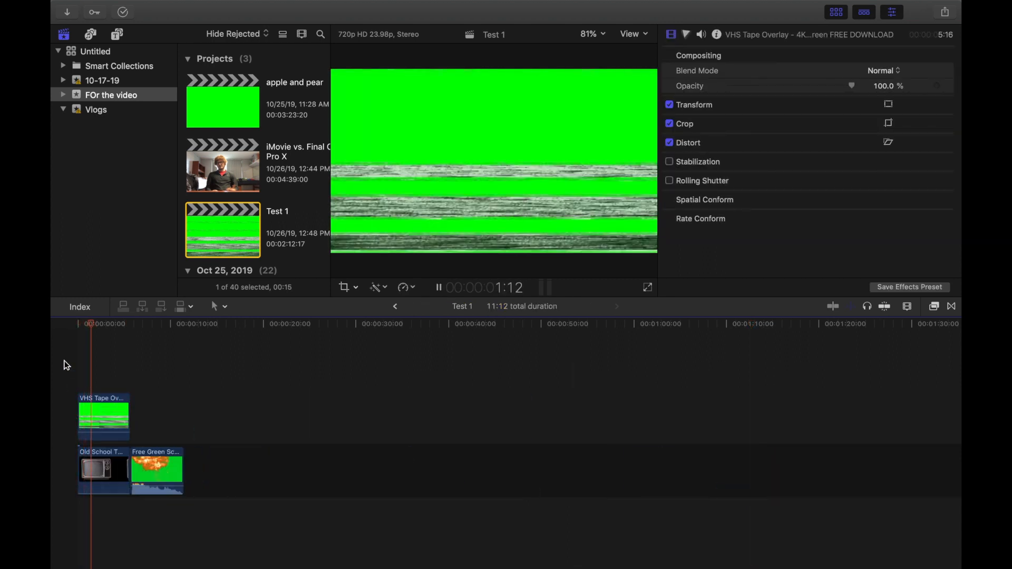
pyautogui.press('space')
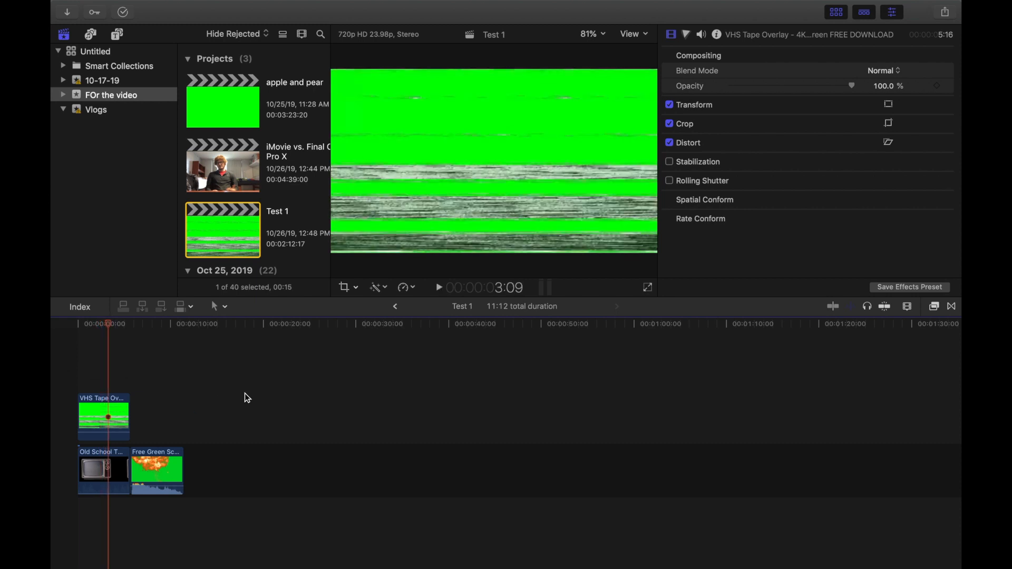
pyautogui.click(934, 307)
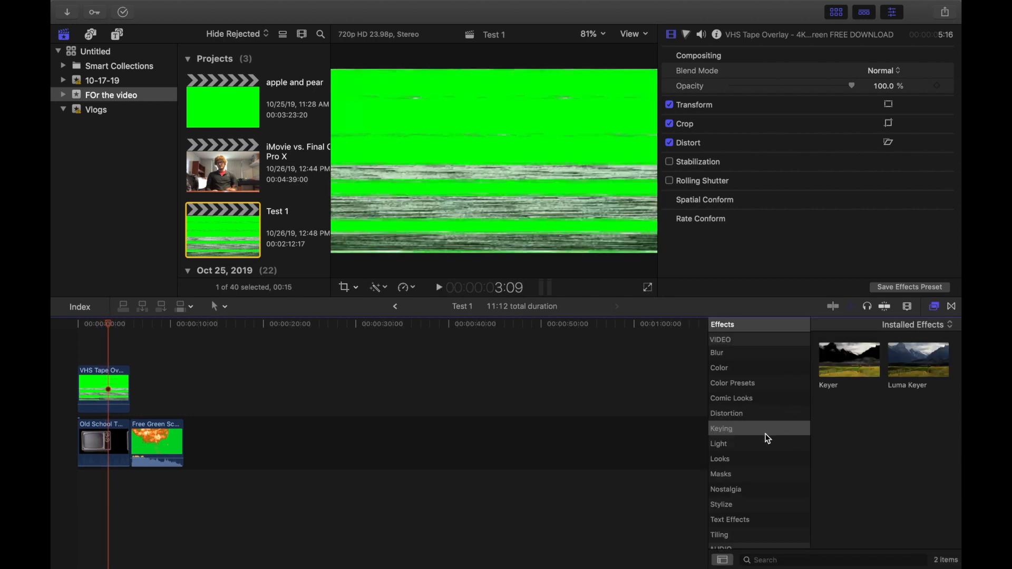
pyautogui.moveTo(134, 375); pyautogui.dragTo(106, 385)
pyautogui.press('Home')
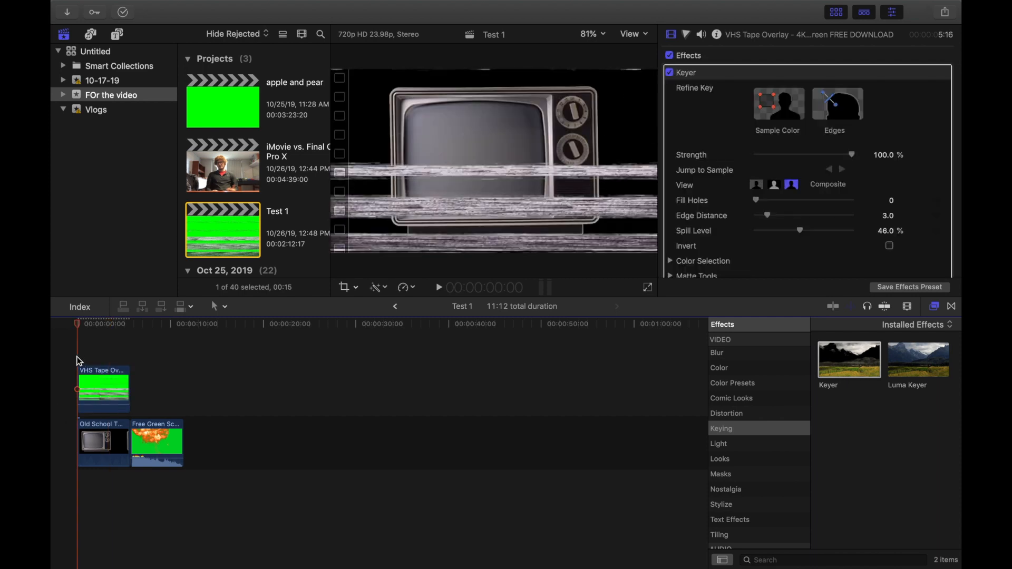
pyautogui.press('space')
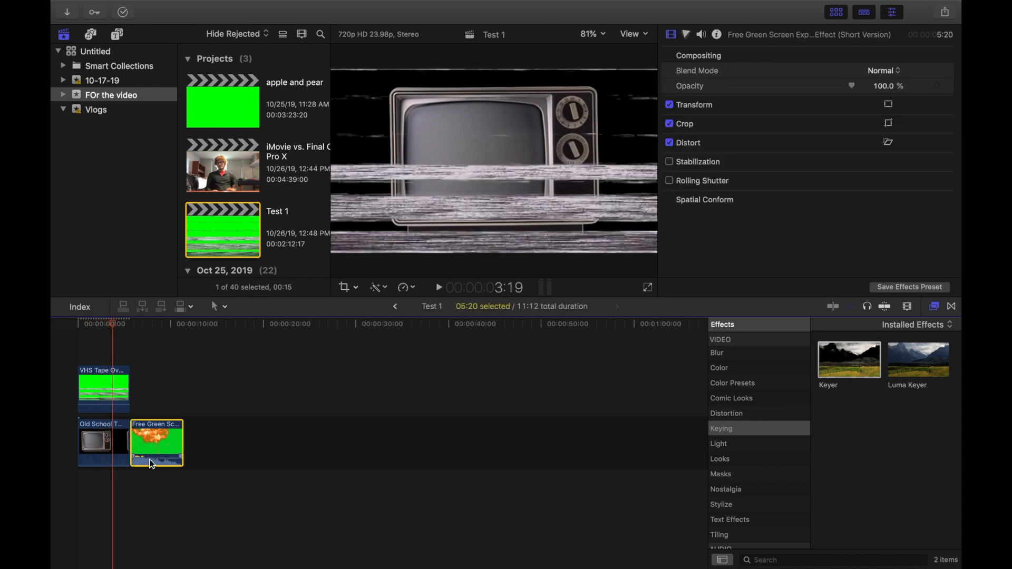
# Stack the explosion clip above the start of the VHS overlay and play the stacked clips.
pyautogui.moveTo(160, 445); pyautogui.dragTo(106, 366)
pyautogui.click(63, 347)
pyautogui.press('Home')
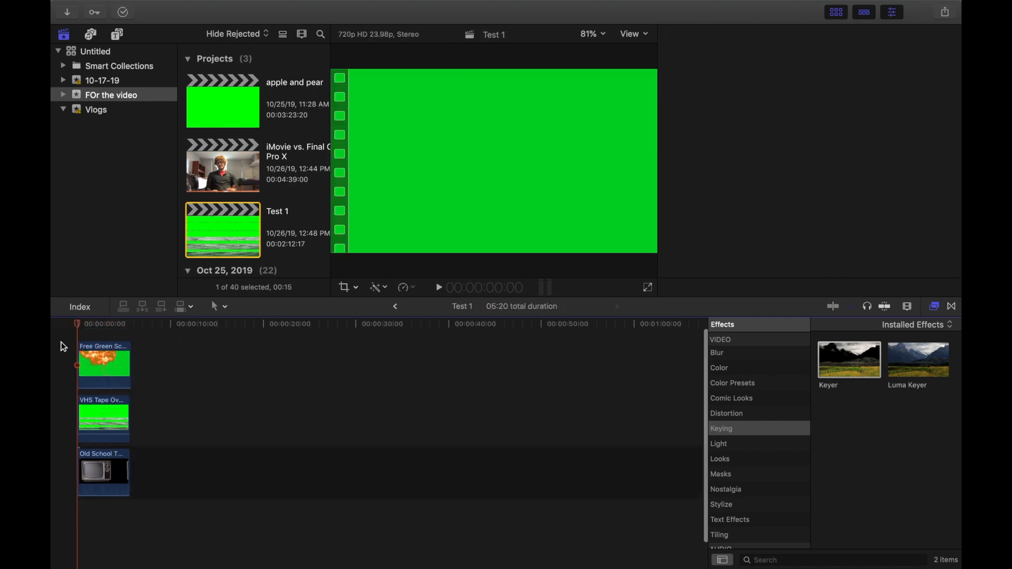
pyautogui.press('space')
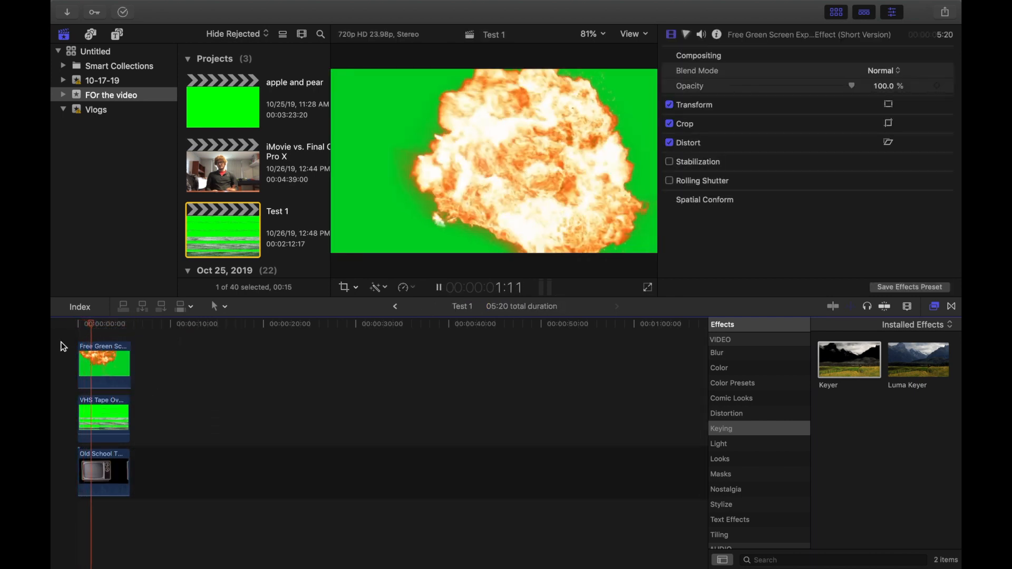
pyautogui.press('space')
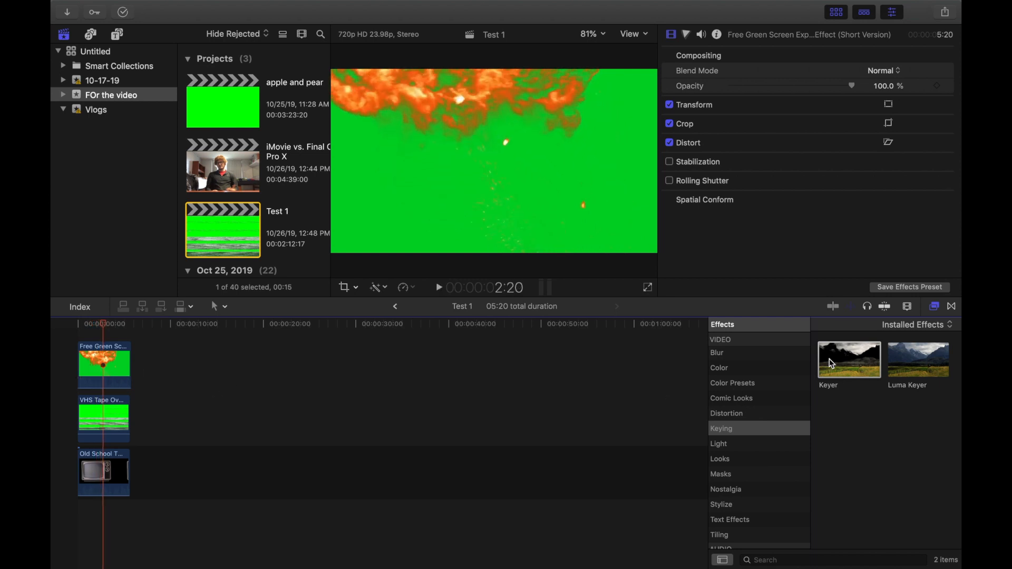
# Apply the Keyer effect to the explosion clip and play the layered composite from the start.
pyautogui.moveTo(846, 363); pyautogui.dragTo(101, 376)
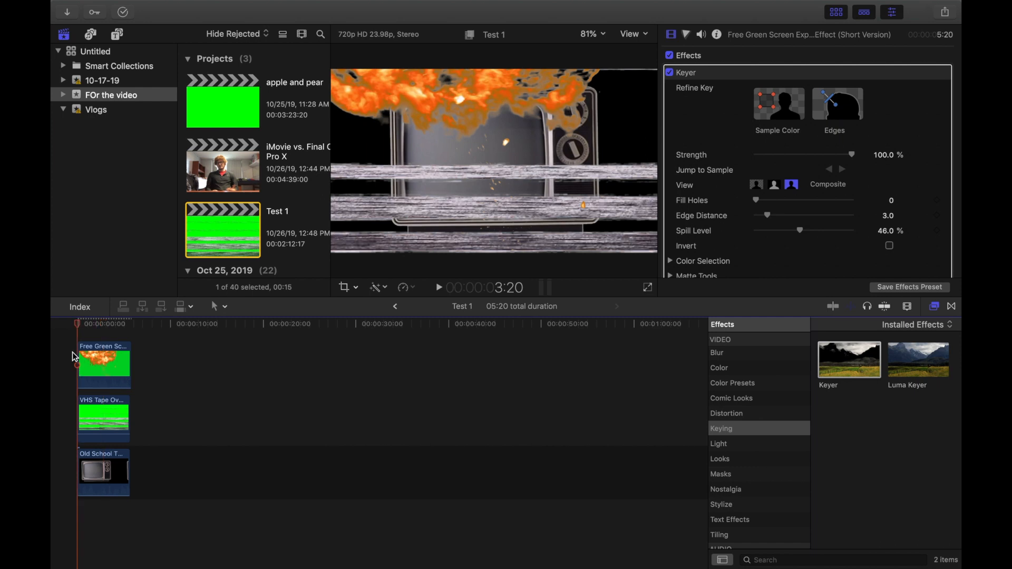
pyautogui.press('space')
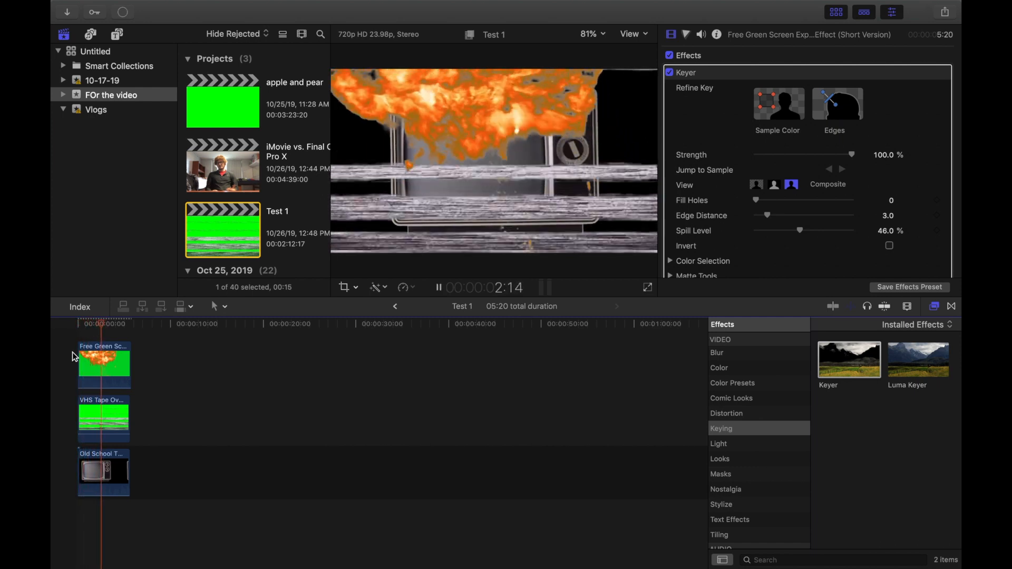
pyautogui.press('space')
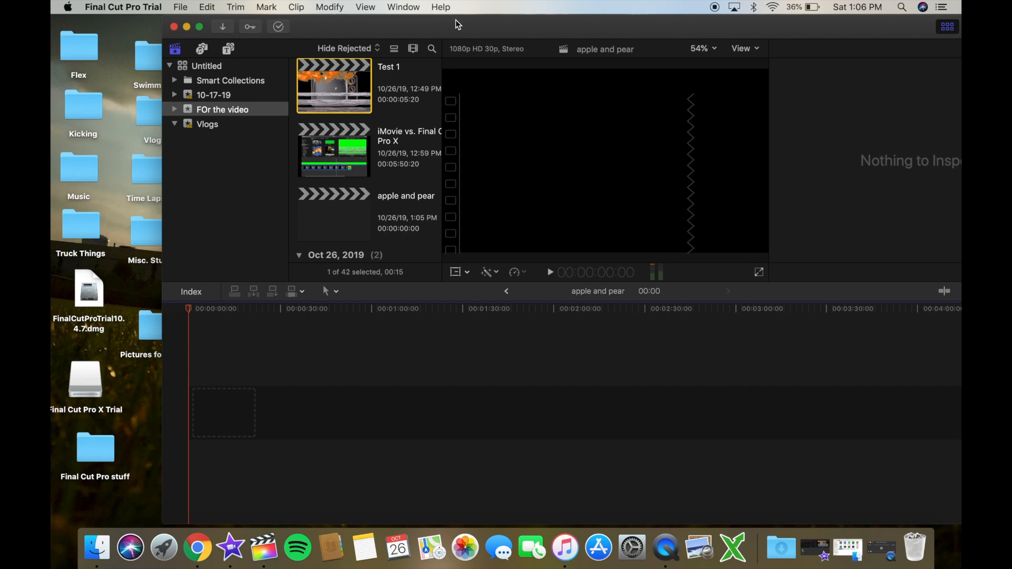
# Make the editor full screen and fill the empty apple and pear timeline with the apple, pear and IMG_4219 clips.
pyautogui.moveTo(455, 20); pyautogui.dragTo(526, 19)
pyautogui.click(150, 235)
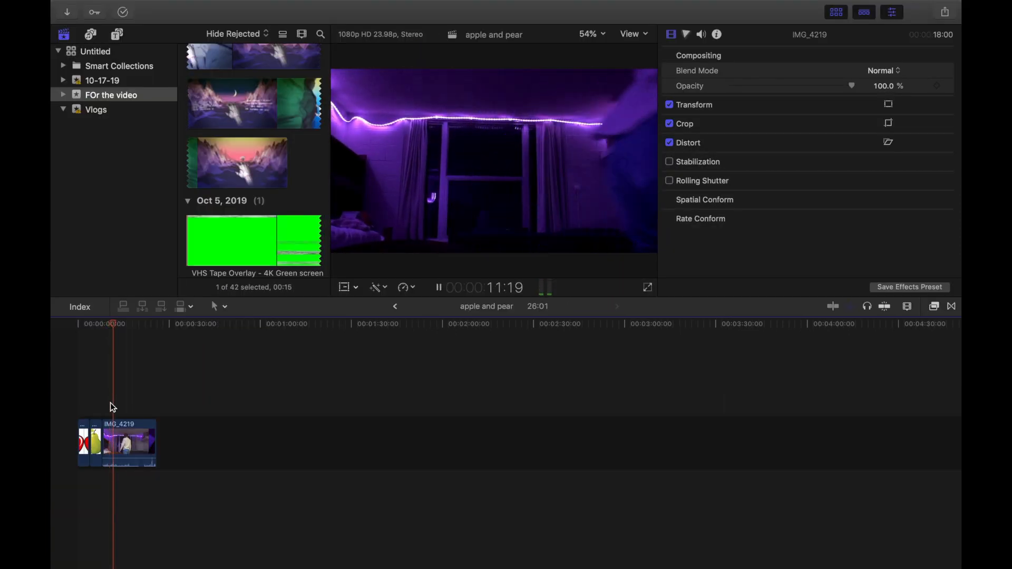
pyautogui.press('space')
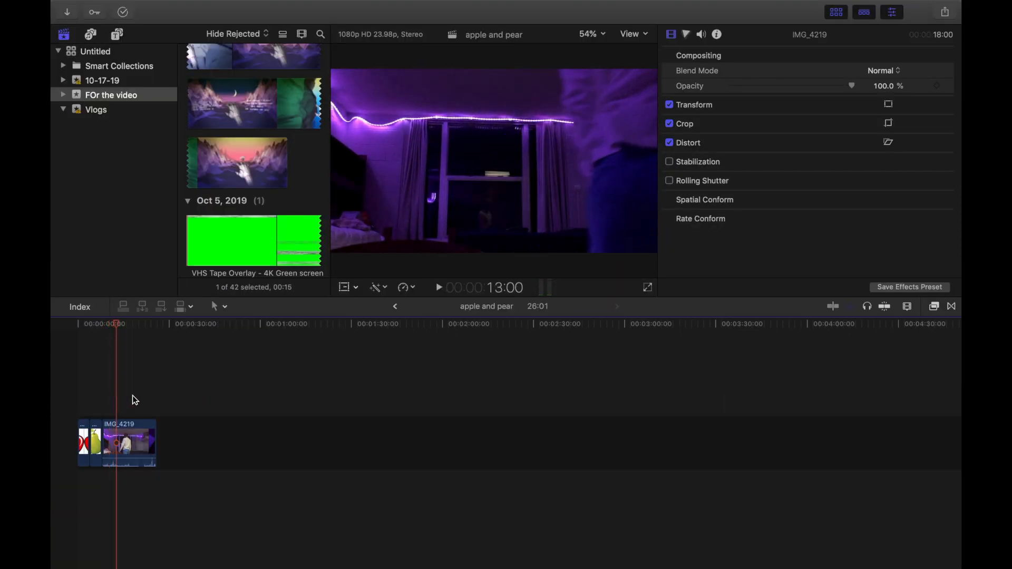
# Play through the thumbs-up part of IMG_4219 and split the clip at 20:16.
pyautogui.click(132, 396)
pyautogui.press('space')
pyautogui.press('super+equal')
pyautogui.press('super+equal')
pyautogui.press('super+equal')
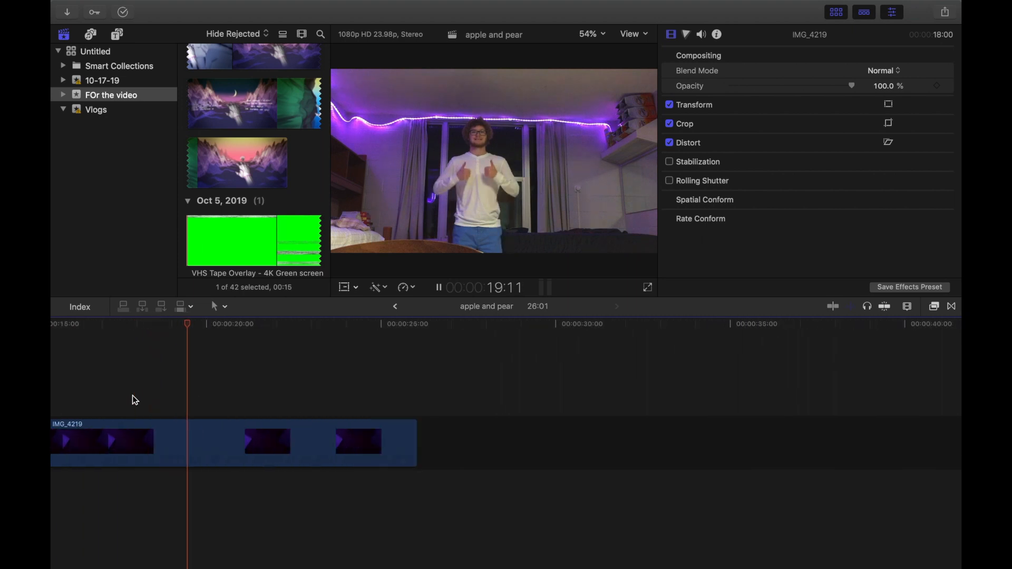
pyautogui.press('space')
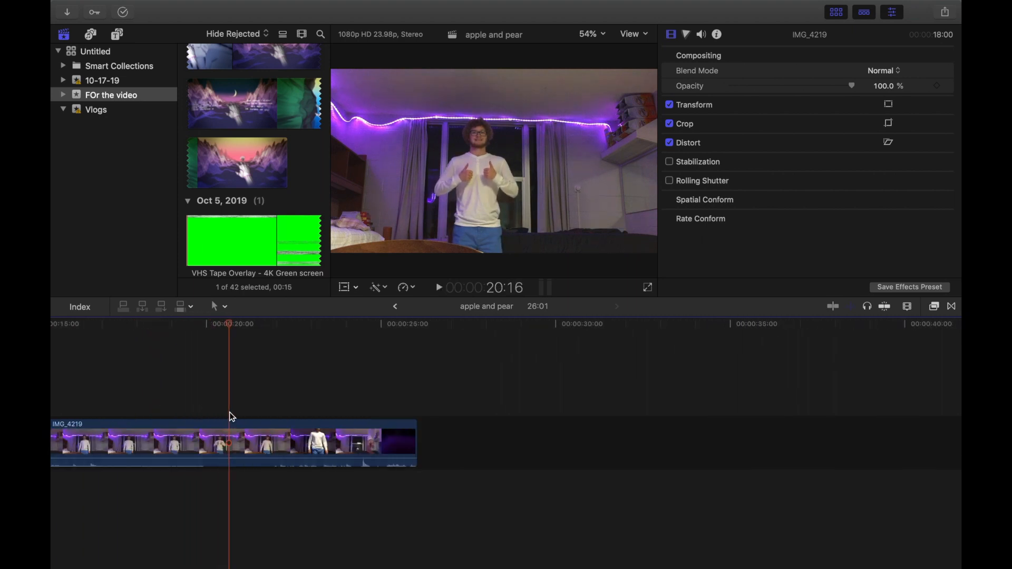
pyautogui.press('super+b')
# Split IMG_4219 again at about 17 seconds and delete the pieces before and after the thumbs-up section.
pyautogui.hscroll(-2, 230, 412)
pyautogui.click(166, 380)
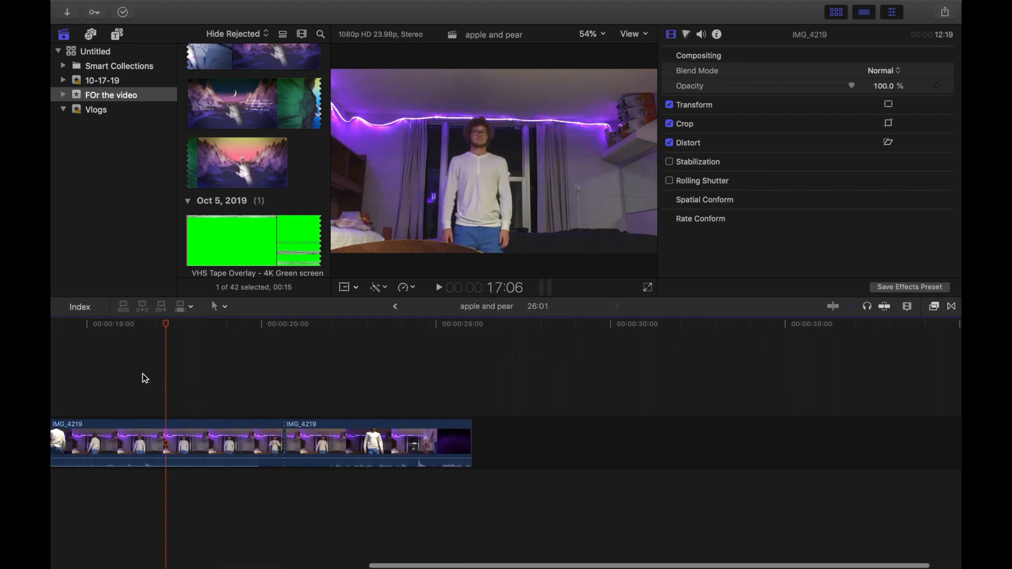
pyautogui.click(142, 373)
pyautogui.click(156, 375)
pyautogui.press('super+b')
pyautogui.click(133, 448)
pyautogui.keyDown('super'); pyautogui.click(340, 430); pyautogui.keyUp('super')
pyautogui.press('Delete')
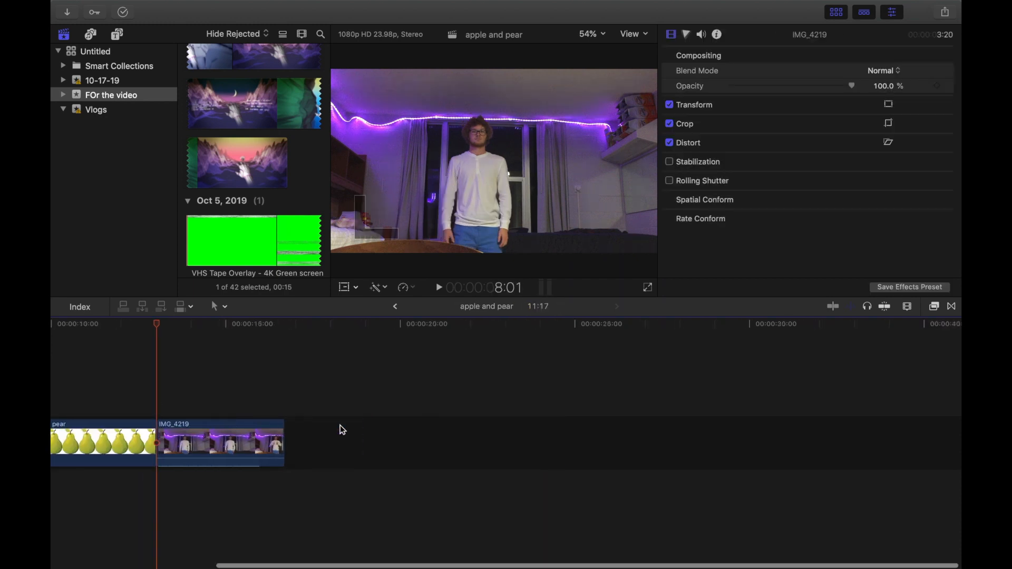
# Stack the apple and pear images above the start of IMG_4219, with the pear as the uppermost layer.
pyautogui.hscroll(-2, 245, 418)
pyautogui.click(128, 392)
pyautogui.press('space')
pyautogui.click(262, 394)
pyautogui.moveTo(307, 434); pyautogui.dragTo(314, 367)
pyautogui.moveTo(169, 421); pyautogui.dragTo(145, 406)
pyautogui.moveTo(98, 364); pyautogui.dragTo(91, 364)
pyautogui.click(74, 391)
# Transform the apple image so it is smaller and sits to the left of the standing person.
pyautogui.click(133, 411)
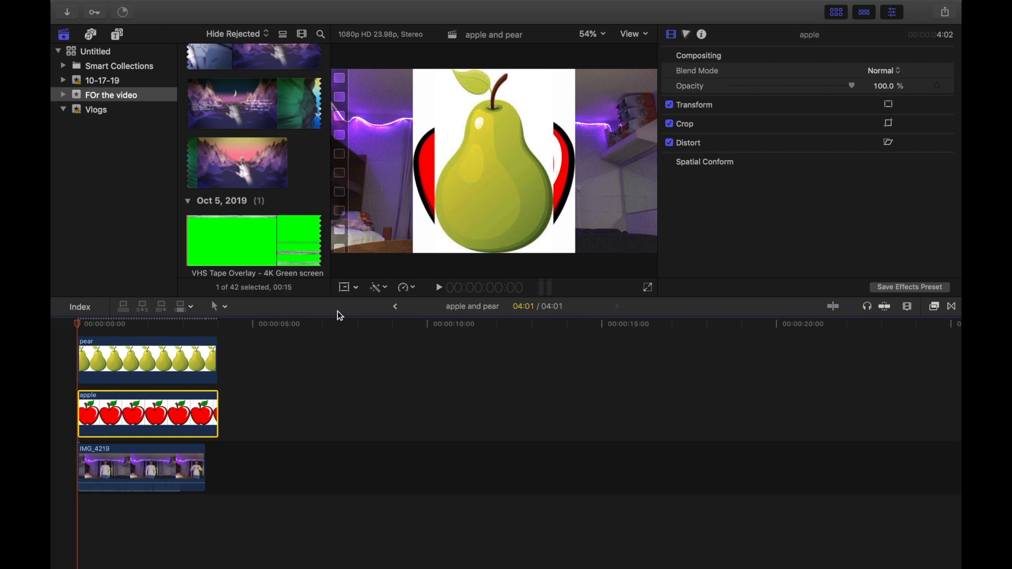
pyautogui.click(350, 289)
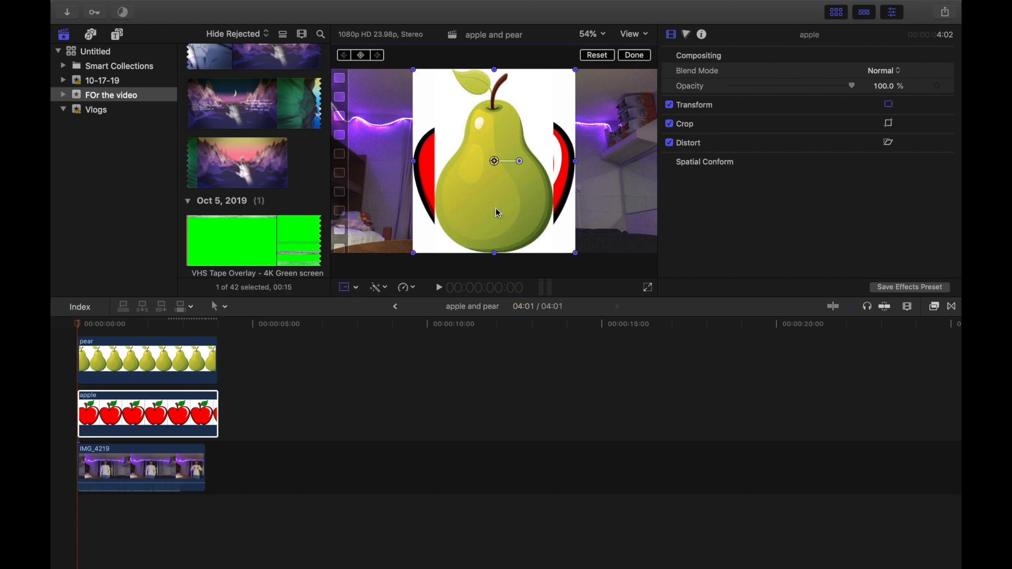
pyautogui.moveTo(496, 161); pyautogui.dragTo(481, 185)
pyautogui.moveTo(401, 95); pyautogui.dragTo(444, 138)
pyautogui.moveTo(482, 186); pyautogui.dragTo(398, 145)
# Transform the pear image so it is smaller, tilted on its side and placed to the right of the person.
pyautogui.click(181, 353)
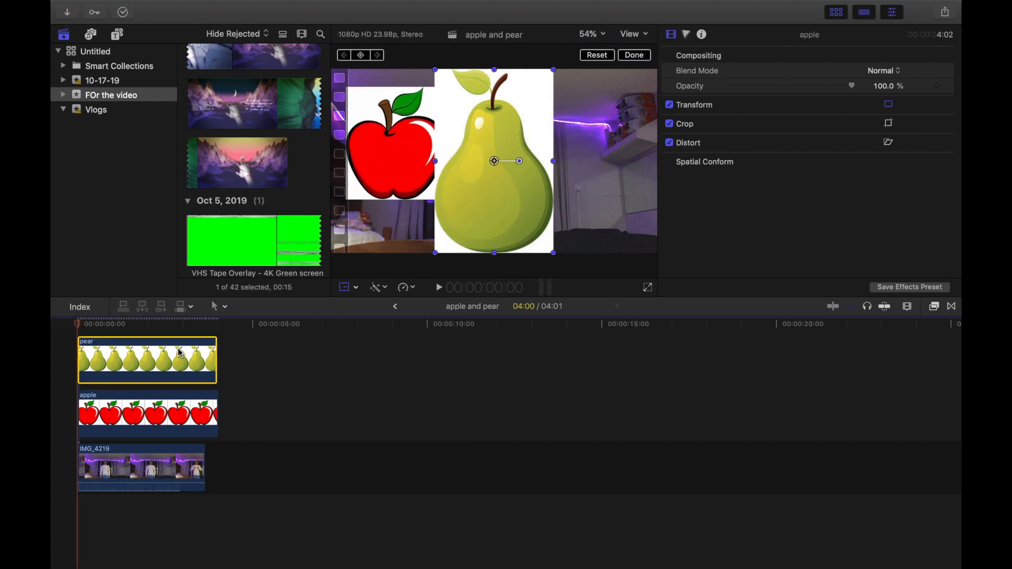
pyautogui.moveTo(498, 162); pyautogui.dragTo(593, 182)
pyautogui.moveTo(532, 91); pyautogui.dragTo(576, 157)
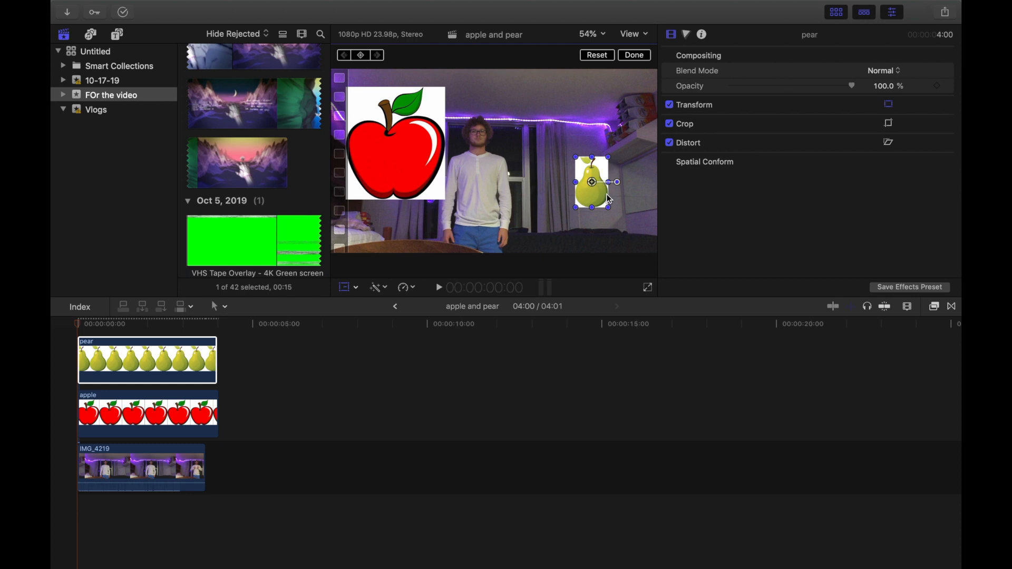
pyautogui.moveTo(616, 186); pyautogui.dragTo(597, 207)
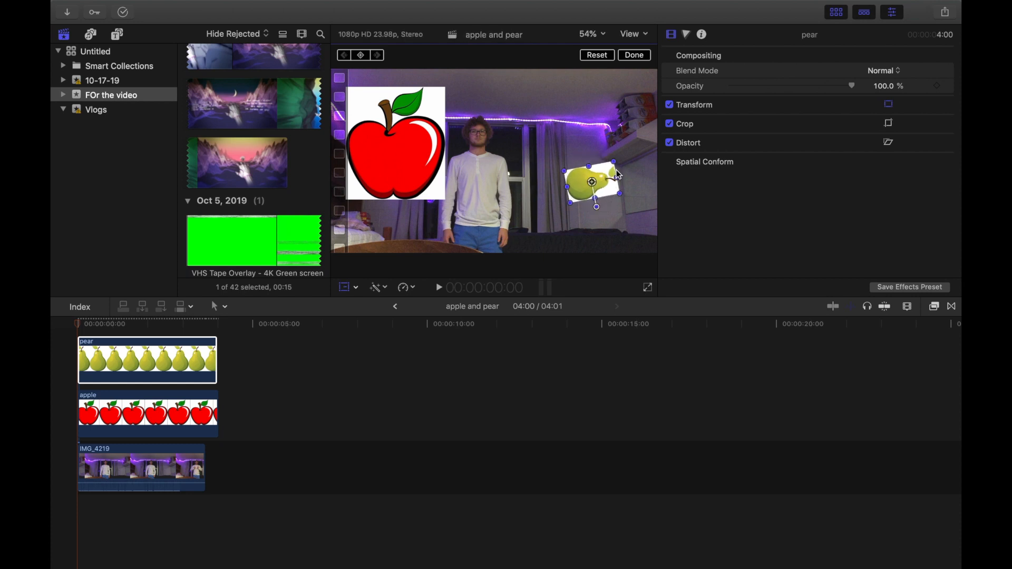
pyautogui.moveTo(615, 163); pyautogui.dragTo(629, 148)
pyautogui.moveTo(594, 185); pyautogui.dragTo(592, 160)
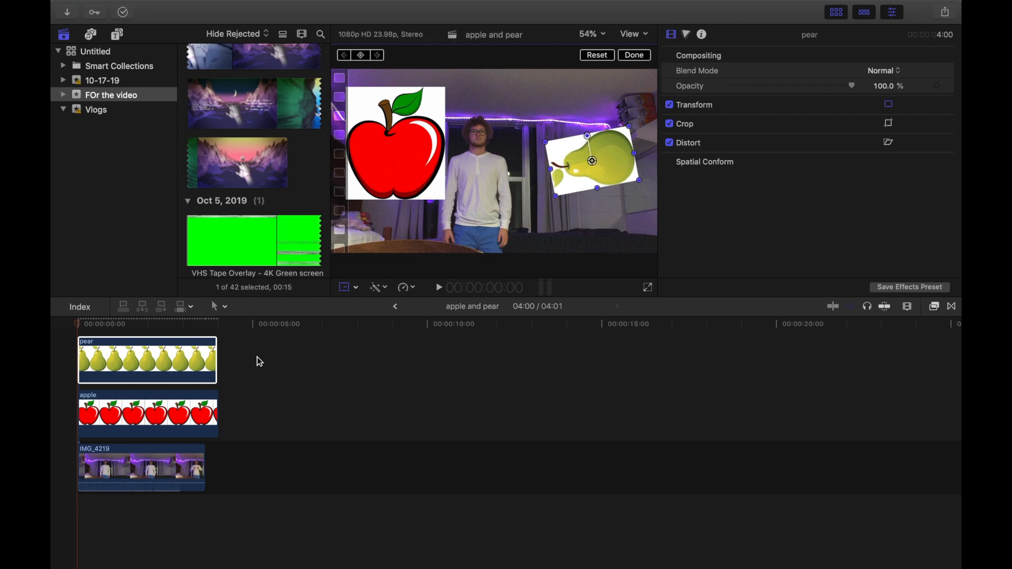
# Close the transform controls and play the apple and pear composite from the start.
pyautogui.click(190, 337)
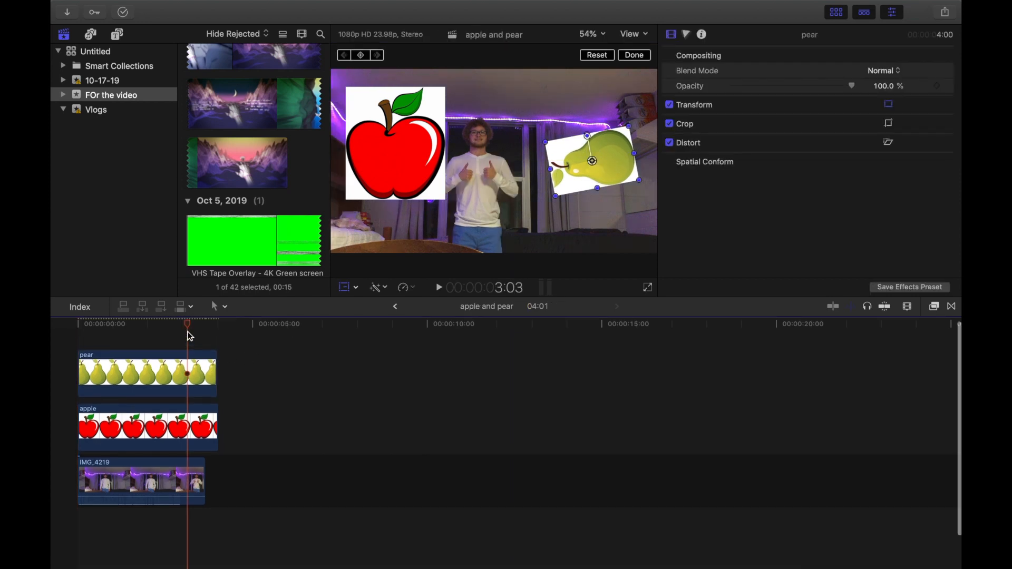
pyautogui.click(97, 337)
pyautogui.click(358, 285)
pyautogui.press('space')
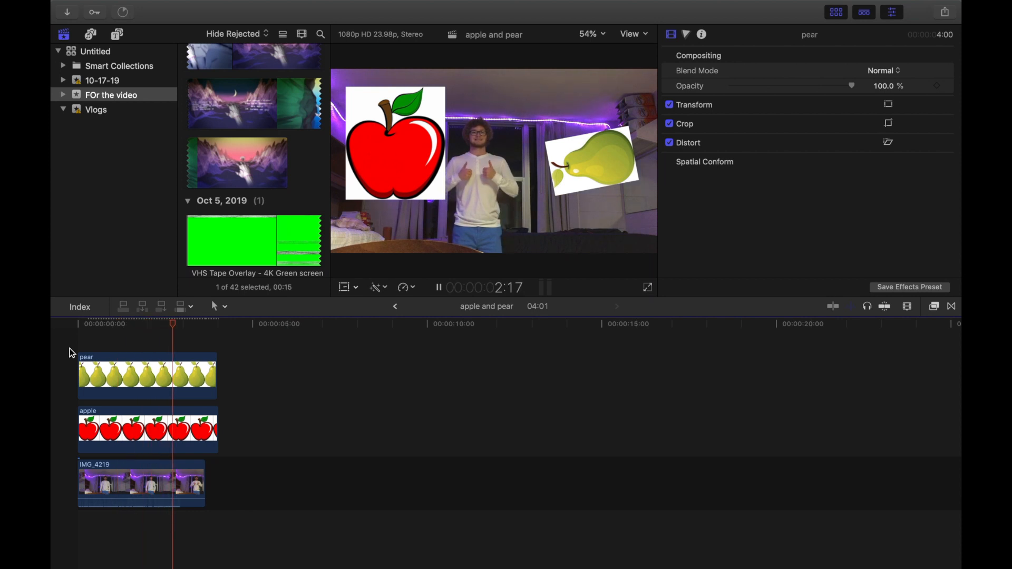
pyautogui.press('space')
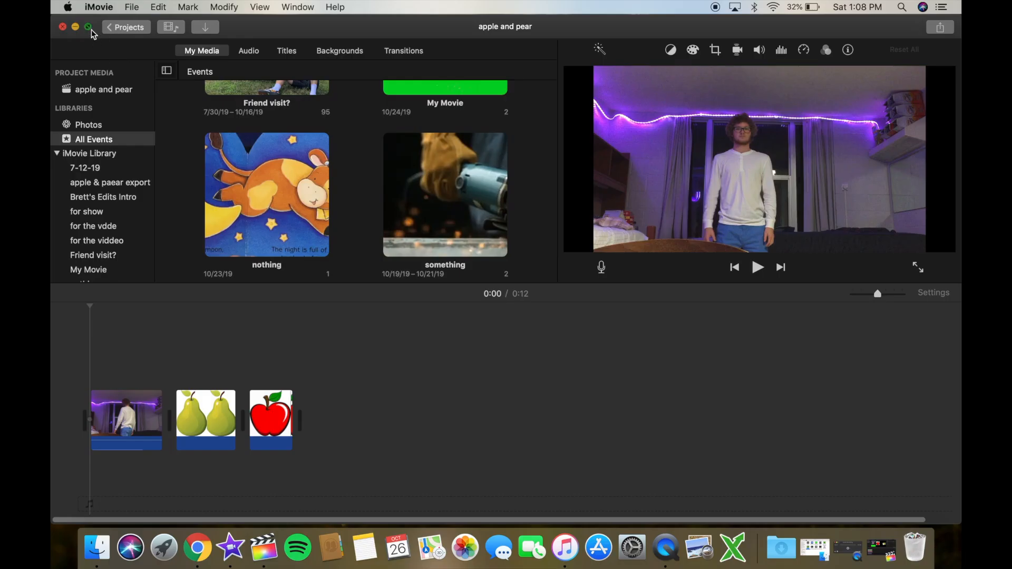
# Make iMovie's apple and pear project full screen and place the pear image above the start of the room video.
pyautogui.click(89, 27)
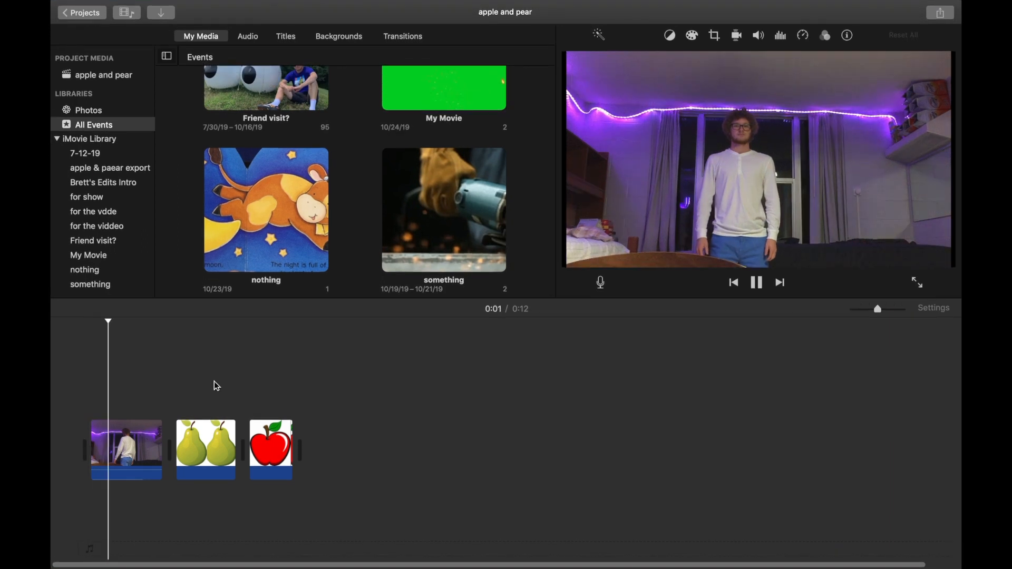
pyautogui.press('space')
pyautogui.click(204, 444)
pyautogui.moveTo(205, 445); pyautogui.dragTo(94, 364)
pyautogui.press('space')
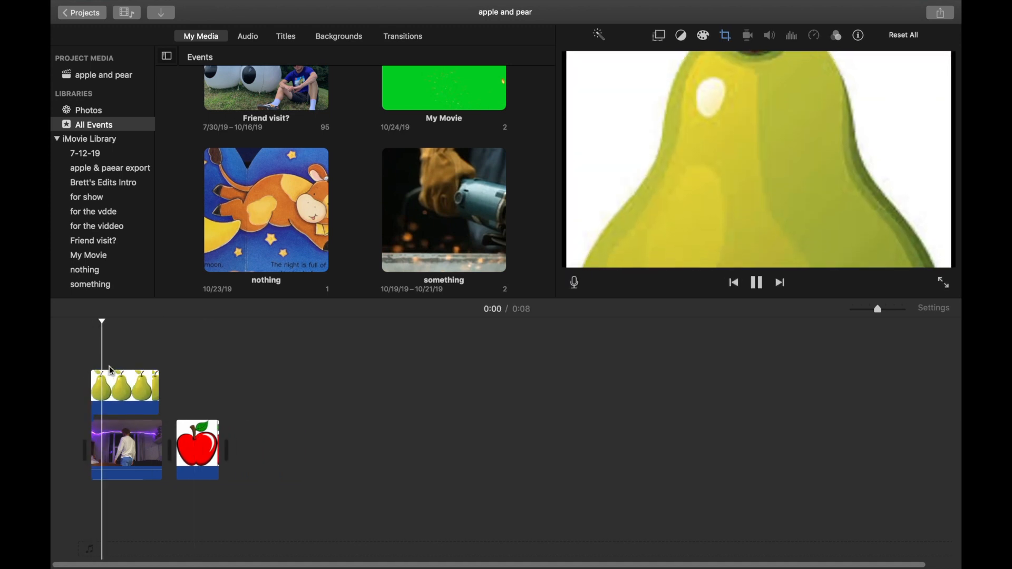
# Set the pear overlay to Picture in Picture and position it to the right of the person.
pyautogui.click(157, 373)
pyautogui.click(659, 35)
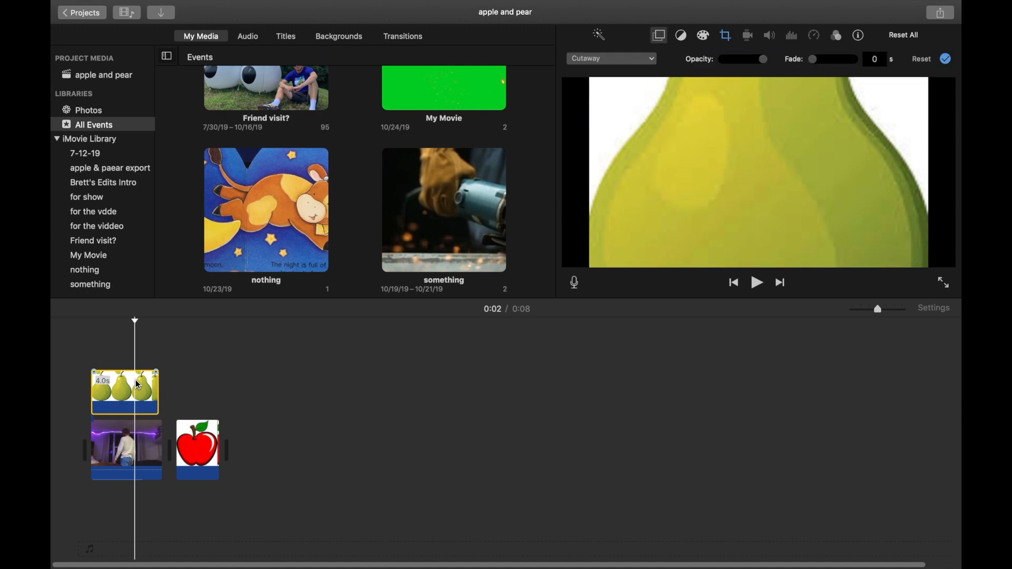
pyautogui.click(660, 37)
pyautogui.click(661, 37)
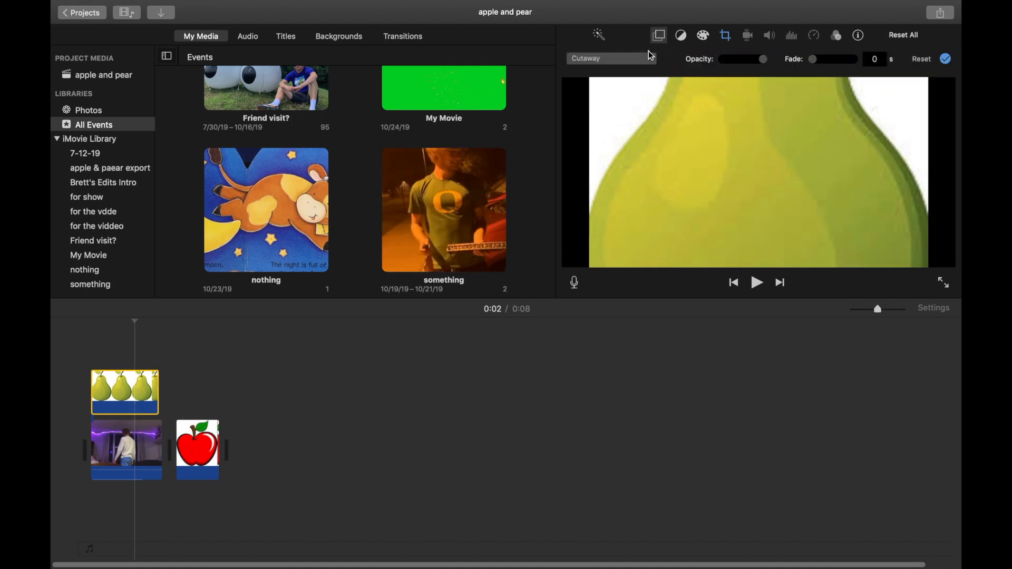
pyautogui.click(652, 57)
pyautogui.click(636, 103)
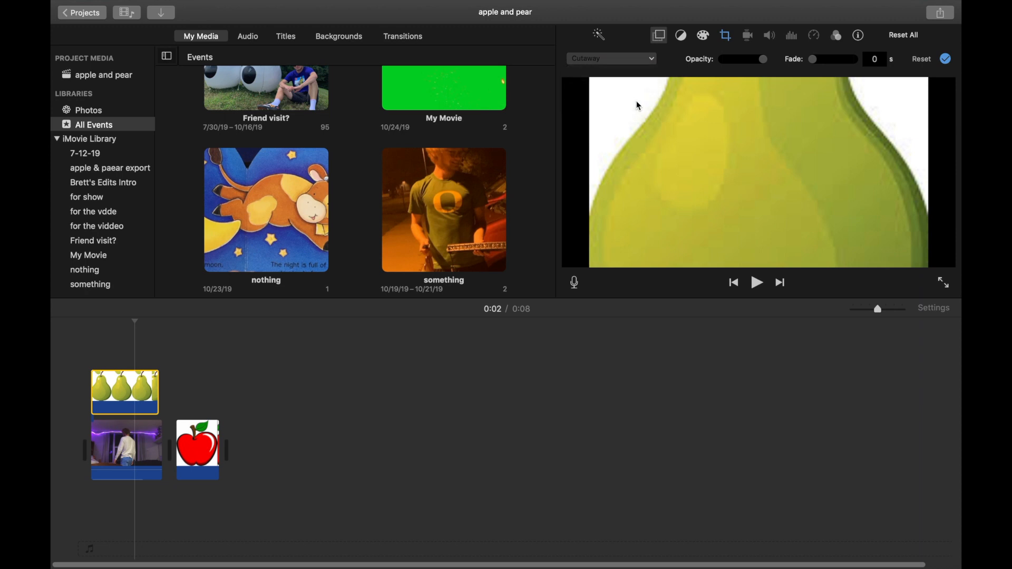
pyautogui.moveTo(840, 131); pyautogui.dragTo(821, 160)
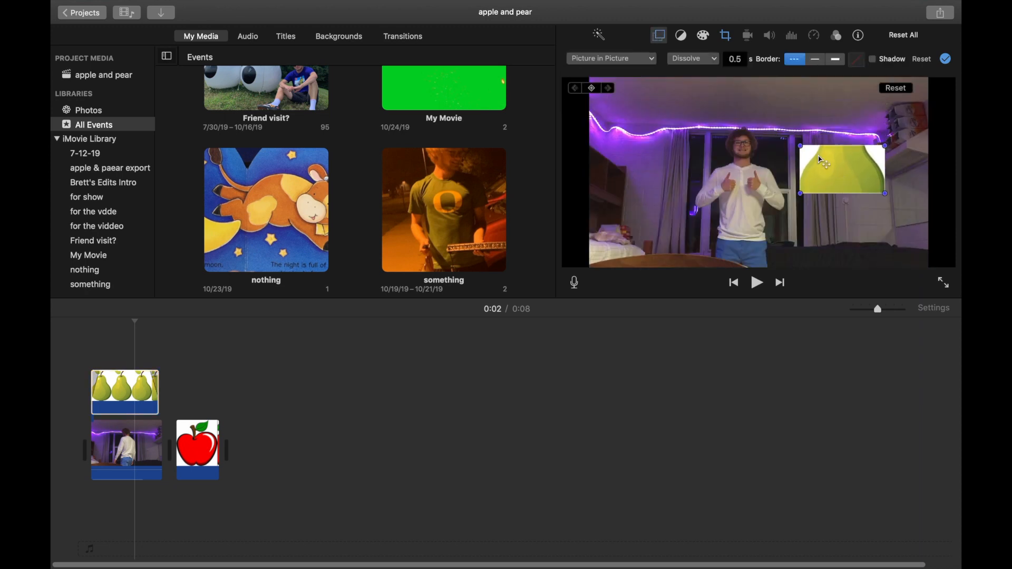
# Set the pear image's crop style to Fit and reopen its overlay settings.
pyautogui.click(728, 37)
pyautogui.click(604, 61)
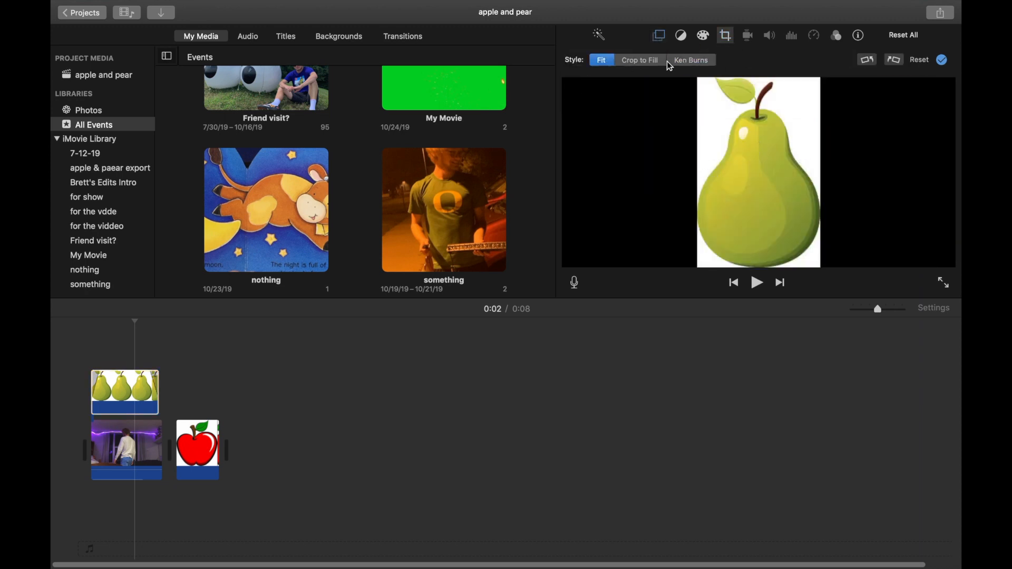
pyautogui.click(660, 36)
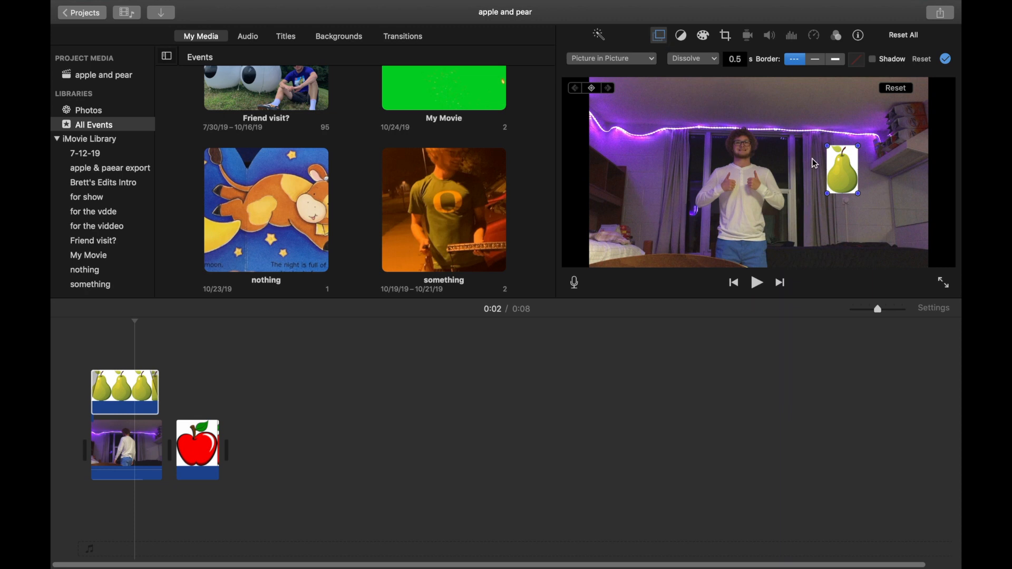
# Move the pear overlay to the lower right of the room video and play the composite from the start.
pyautogui.moveTo(853, 170); pyautogui.dragTo(896, 209)
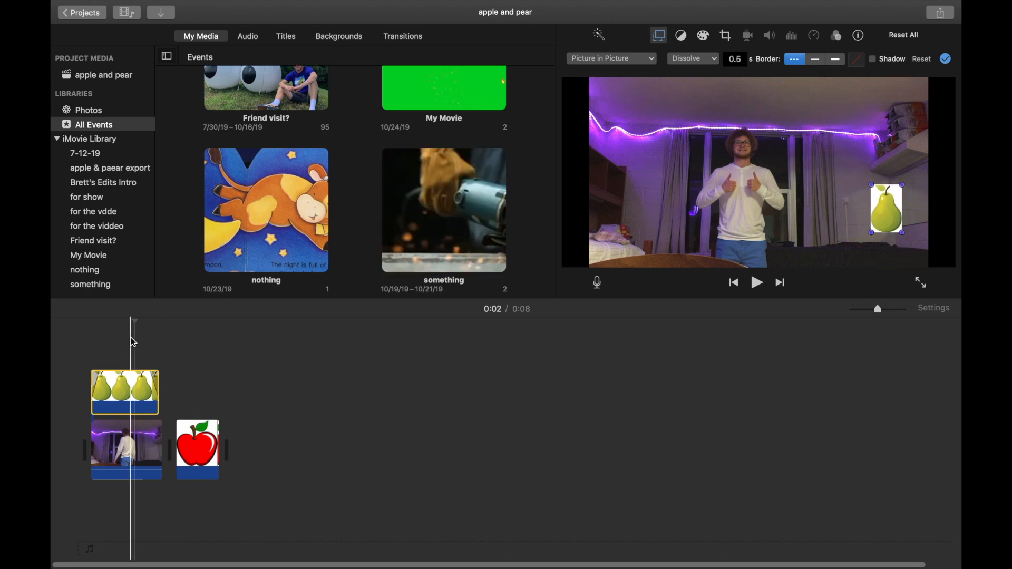
pyautogui.click(86, 365)
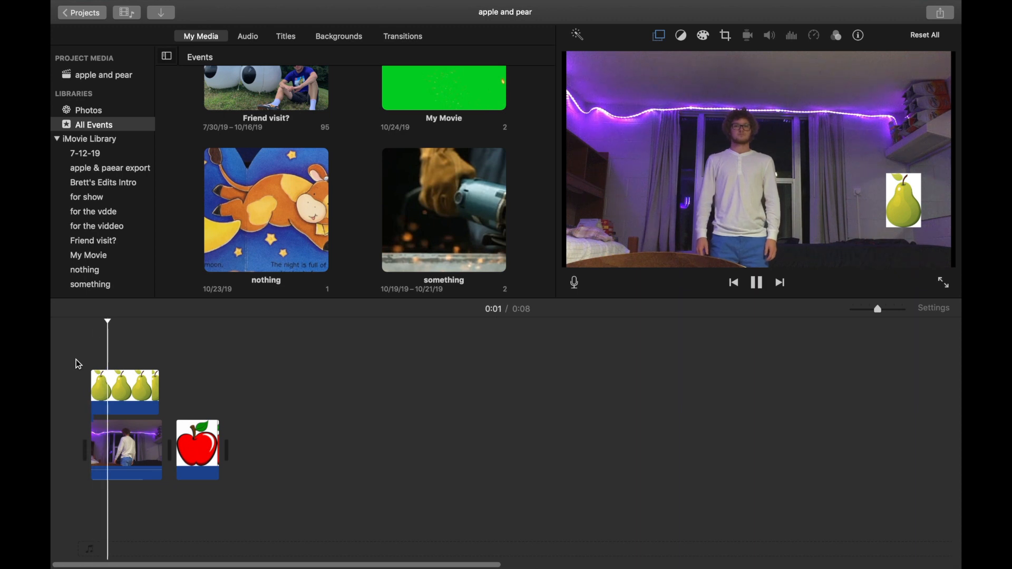
pyautogui.press('space')
# Place the apple image on the overlay track above the room video, in the middle of the pear image.
pyautogui.click(192, 439)
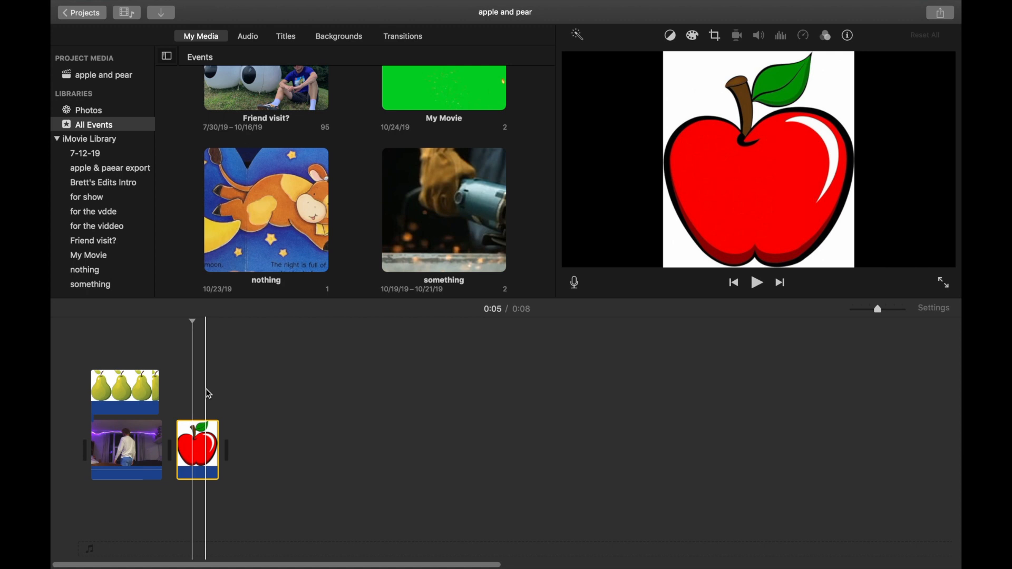
pyautogui.moveTo(192, 442); pyautogui.dragTo(200, 413)
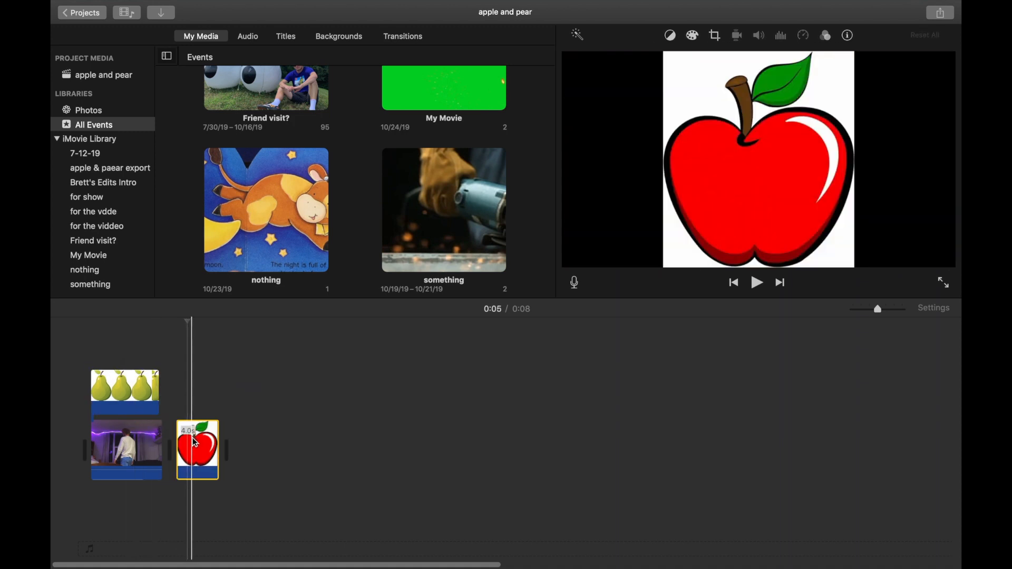
pyautogui.moveTo(196, 443); pyautogui.dragTo(105, 361)
pyautogui.click(180, 444)
# Set the apple overlay to Picture in Picture and position it at the upper left of the person.
pyautogui.click(115, 390)
pyautogui.click(659, 35)
pyautogui.click(638, 59)
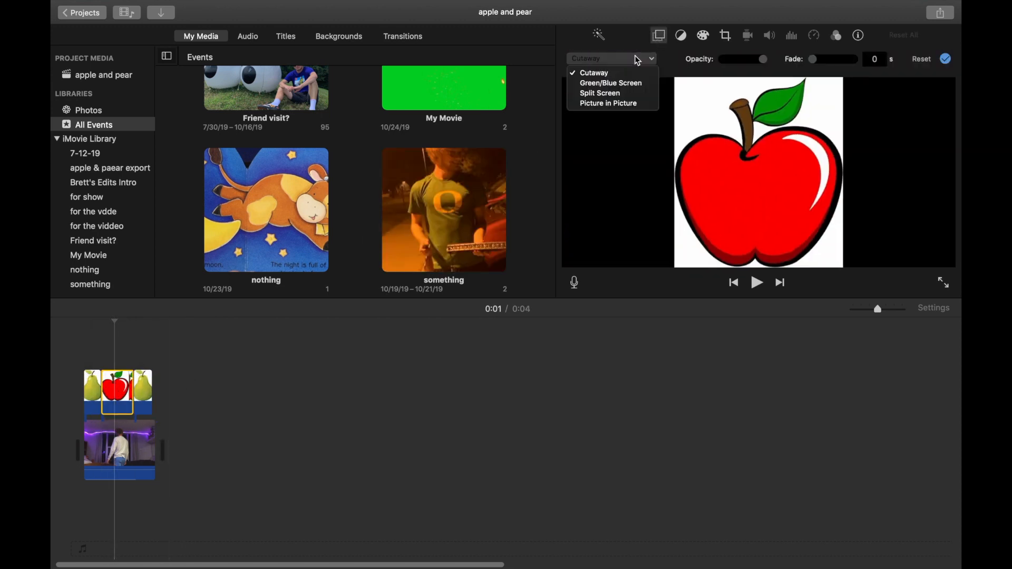
pyautogui.click(631, 104)
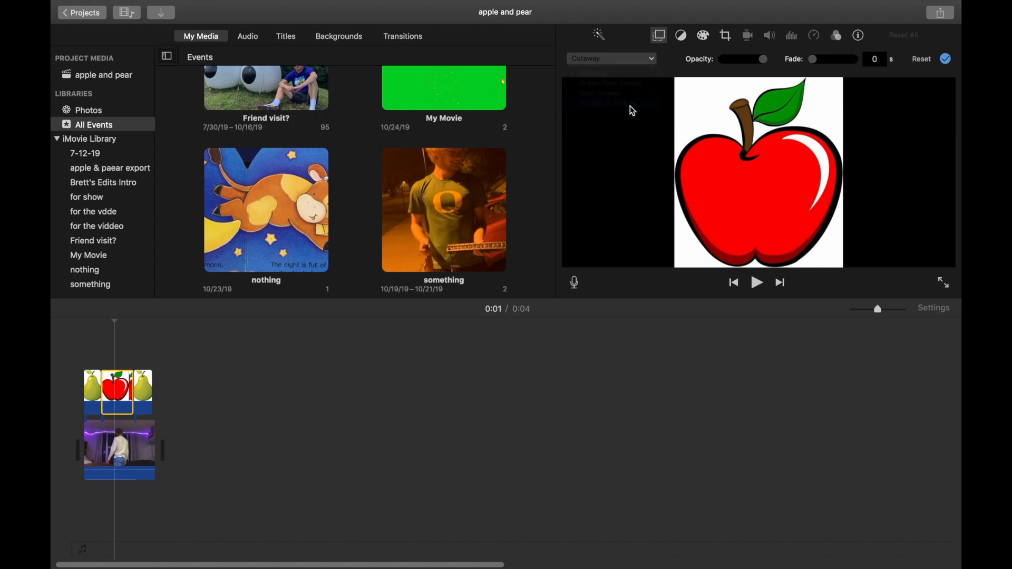
pyautogui.moveTo(844, 127); pyautogui.dragTo(654, 151)
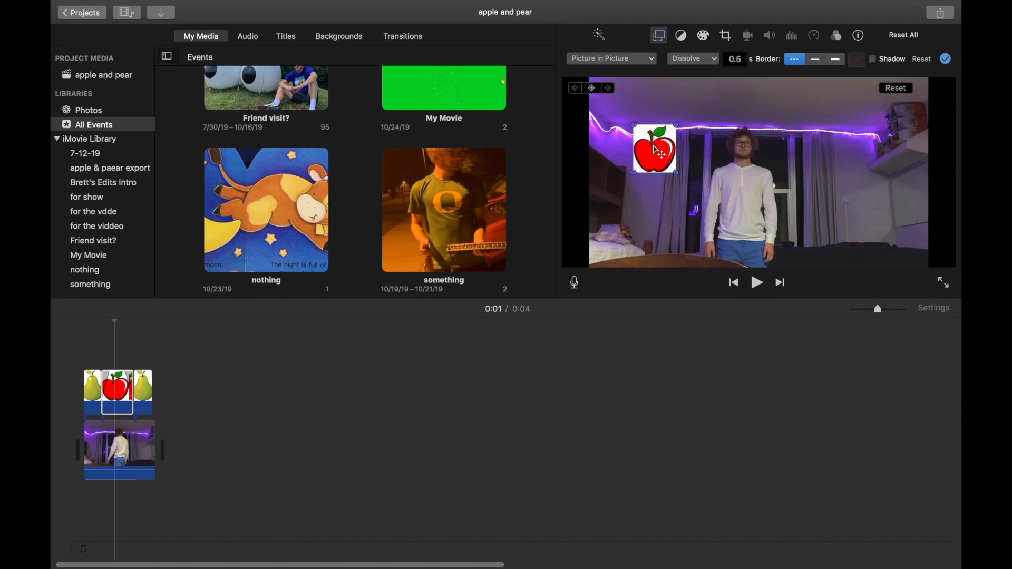
# Play the apple and pear composite from the start to check both overlays, stopping near its end.
pyautogui.click(76, 341)
pyautogui.press('space')
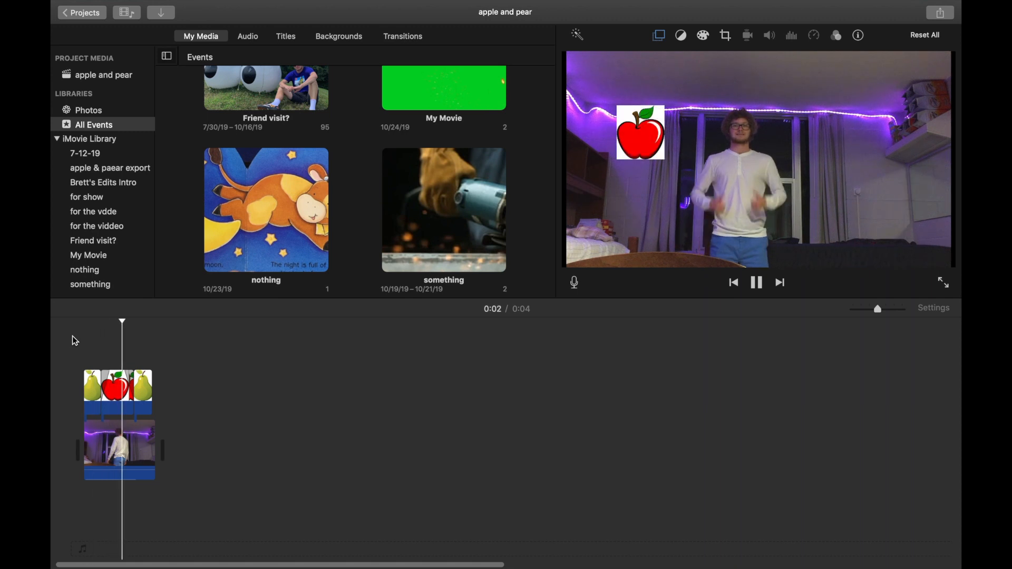
pyautogui.press('space')
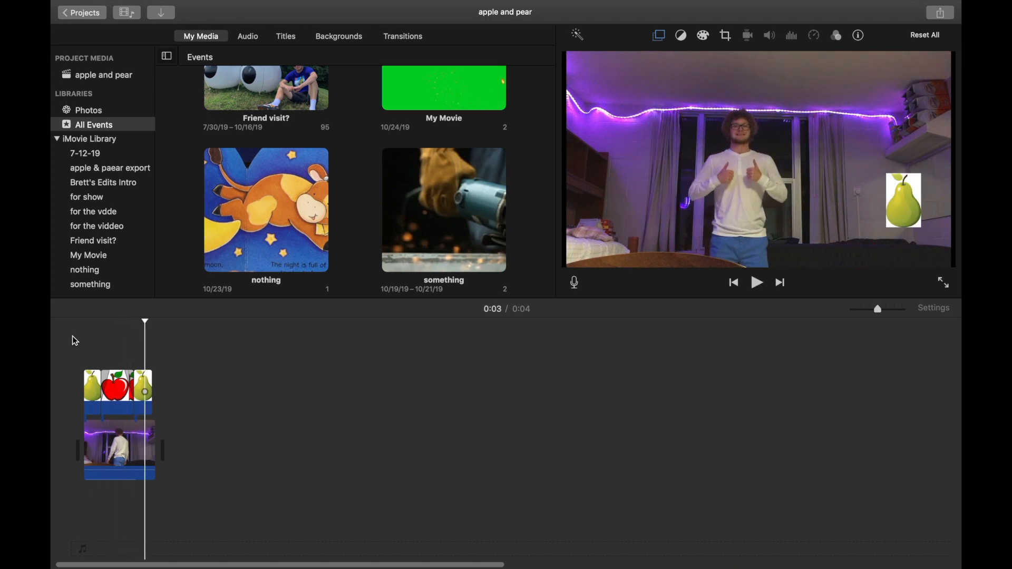
pyautogui.hscroll(-1, 127, 355)
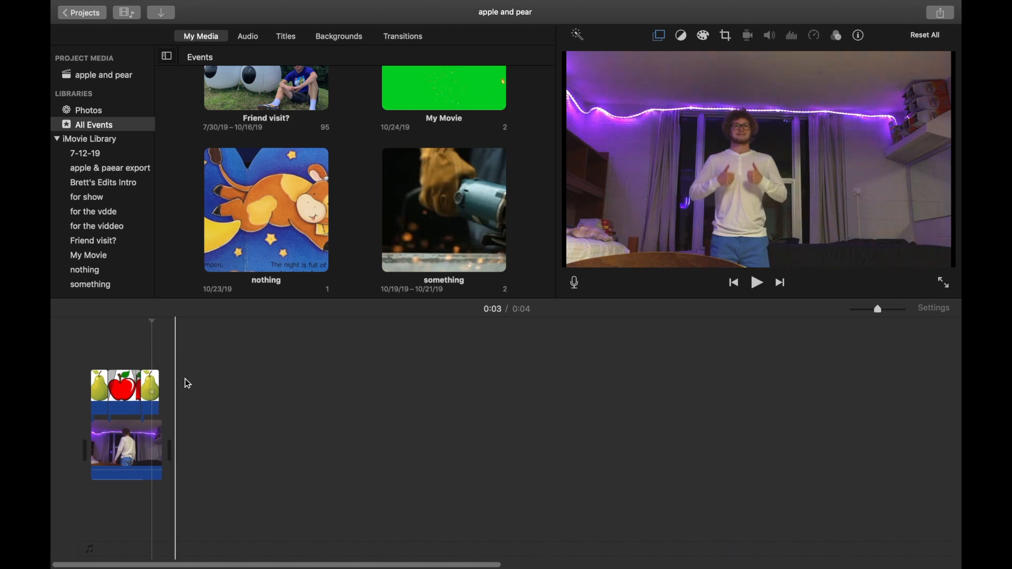
# Open the file export settings for the apple and pear project, review them and cancel the export.
pyautogui.click(952, 11)
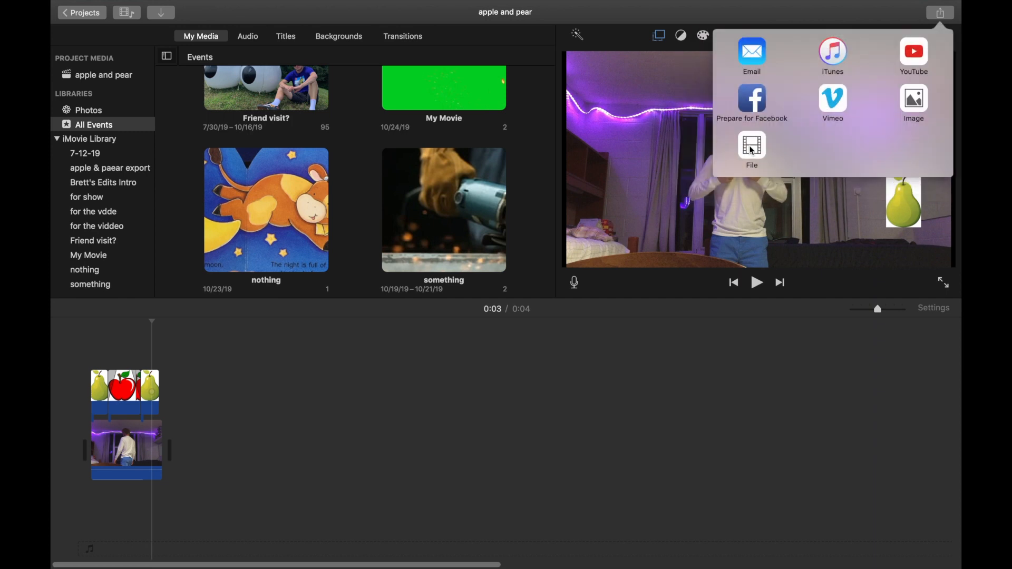
pyautogui.click(753, 151)
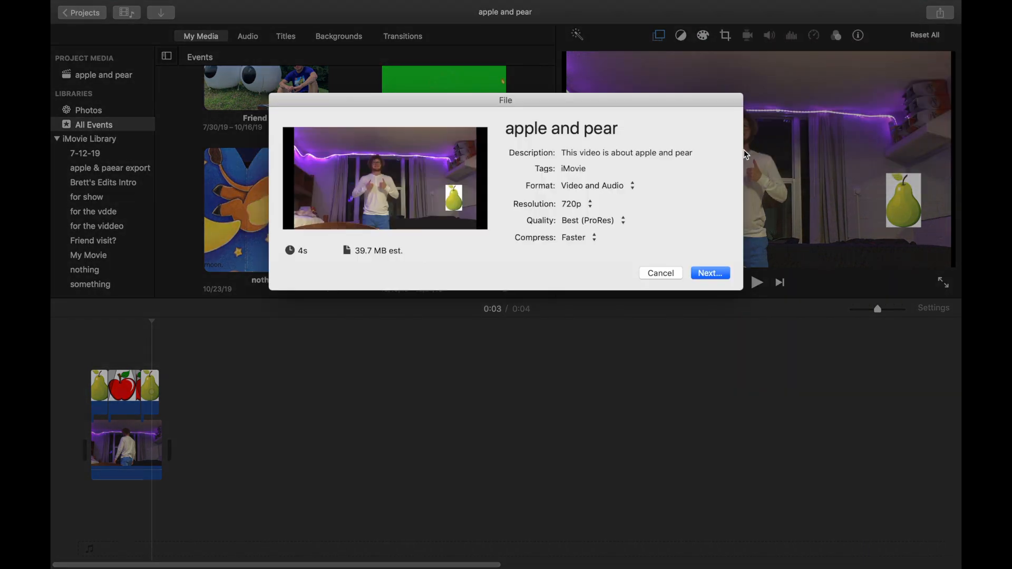
pyautogui.click(661, 273)
# Extend the end of the room video past the apple and pear overlays.
pyautogui.scroll(-5, 406, 217)
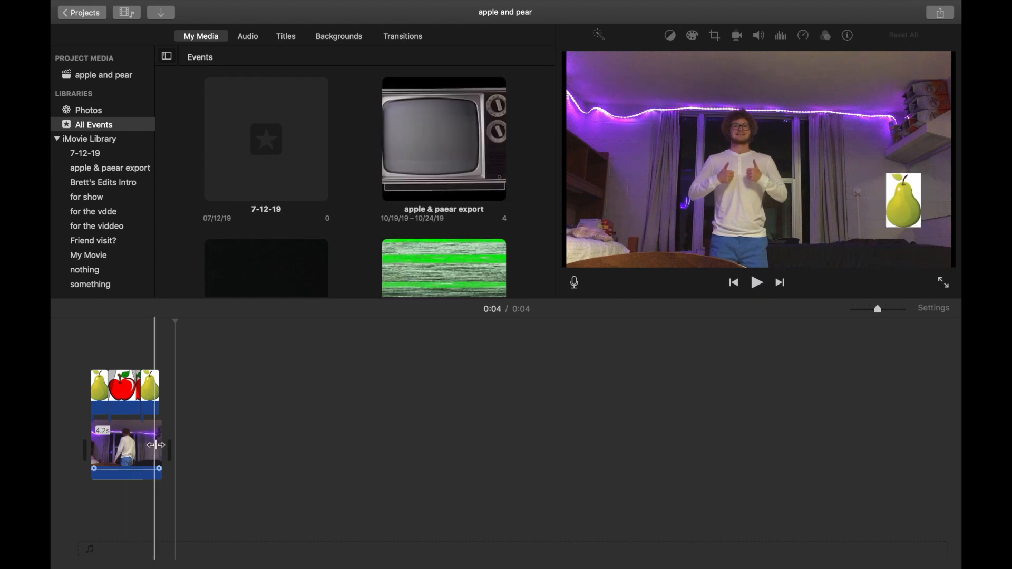
pyautogui.moveTo(161, 445); pyautogui.dragTo(372, 436)
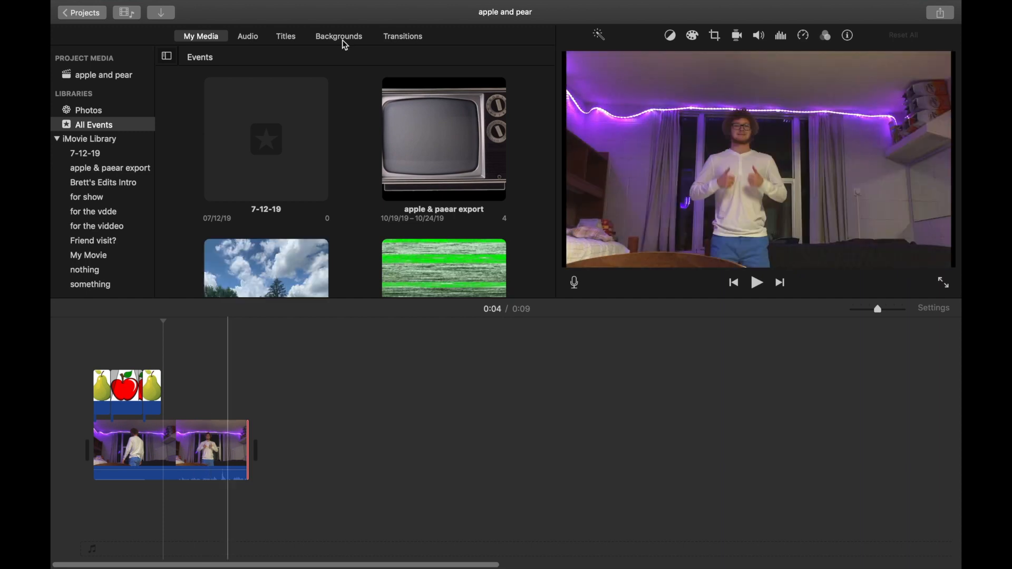
# Add a Centered title above the extended part of the room video with the text "This video is amazing".
pyautogui.click(401, 36)
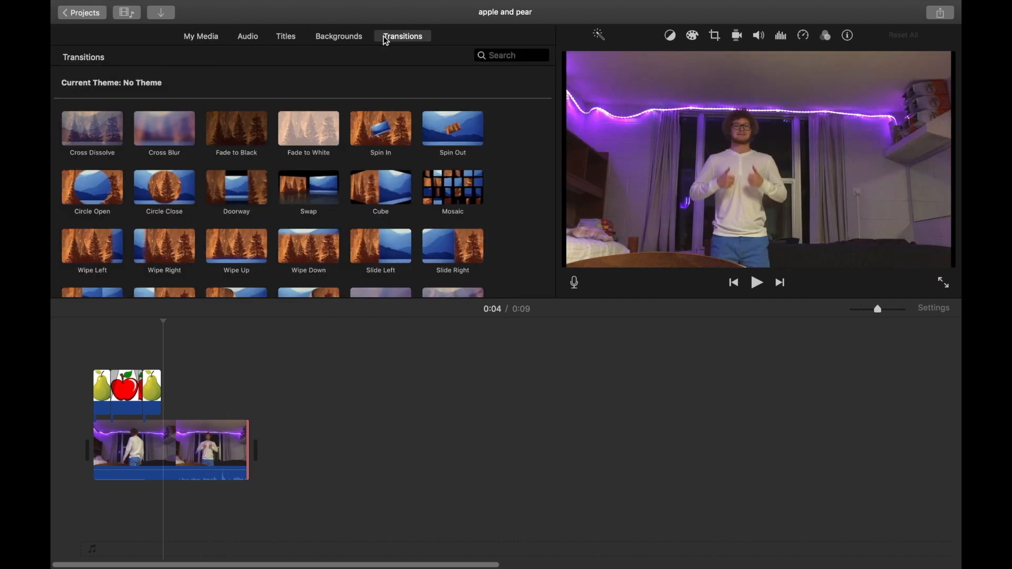
pyautogui.click(291, 41)
pyautogui.scroll(-1, 350, 188)
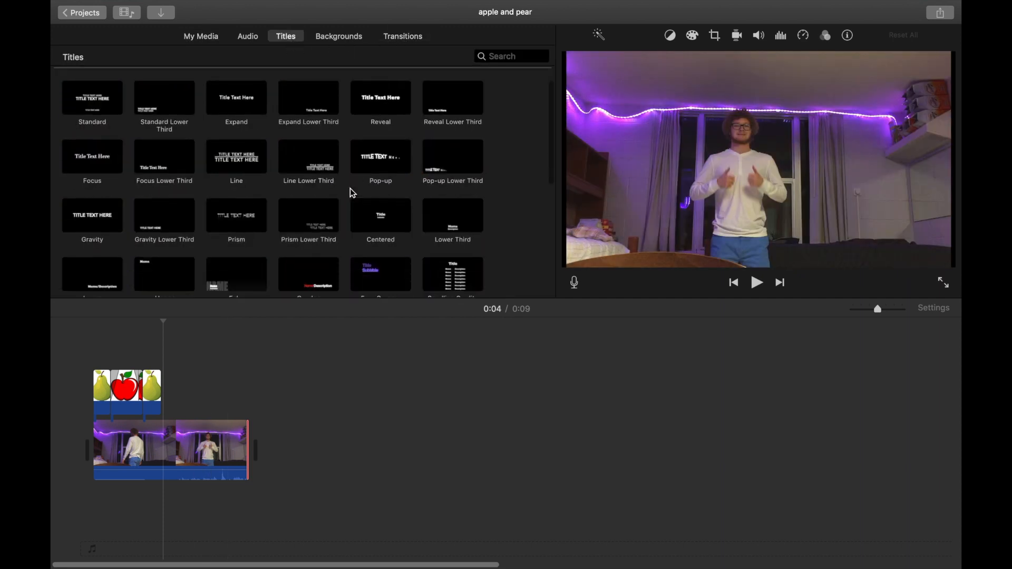
pyautogui.moveTo(399, 216); pyautogui.dragTo(178, 412)
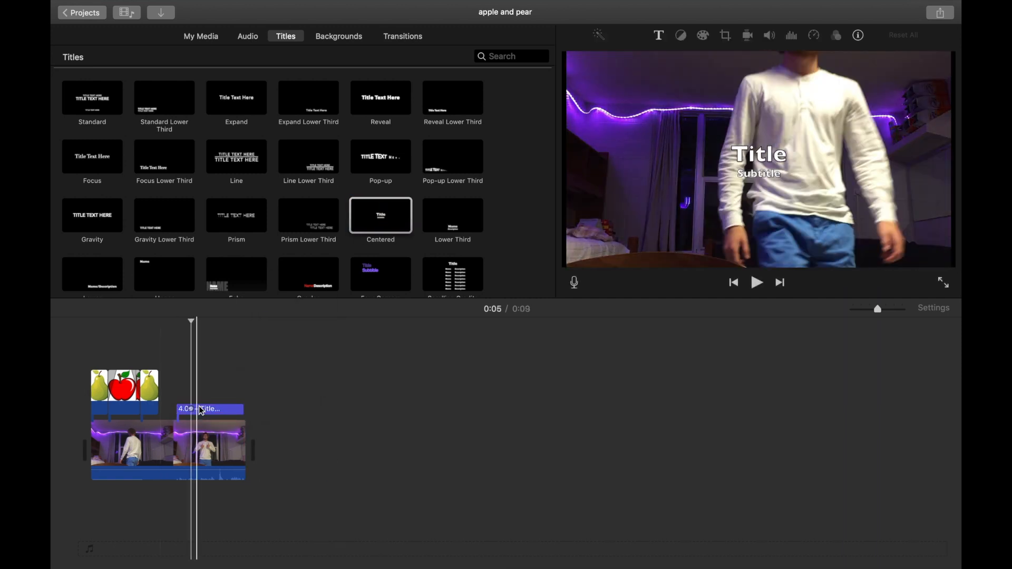
pyautogui.doubleClick(203, 412)
pyautogui.write('This video is amazing')
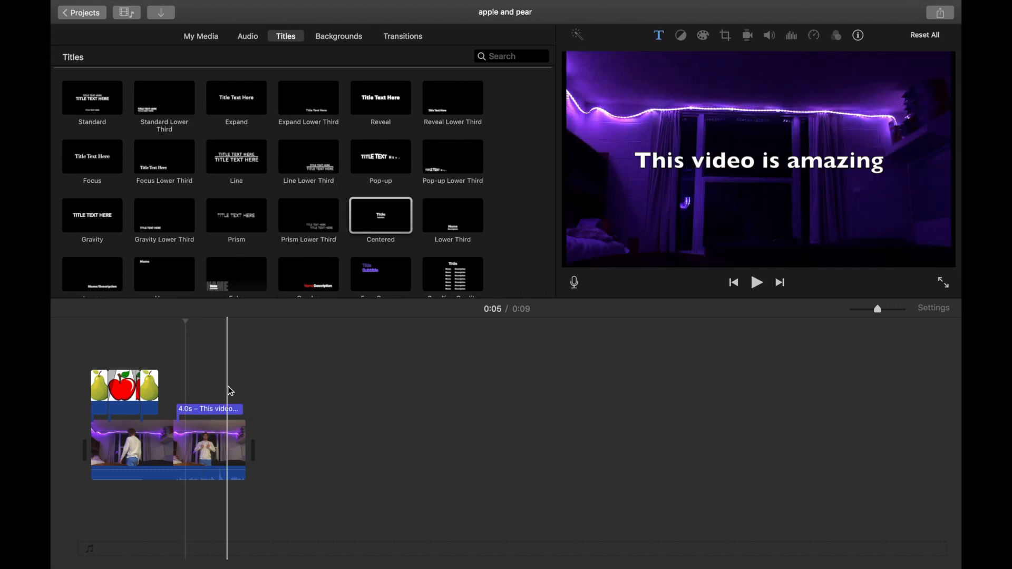
# Try to reposition the "This video is amazing" title in the frame, including with spaces in front of the text.
pyautogui.doubleClick(207, 409)
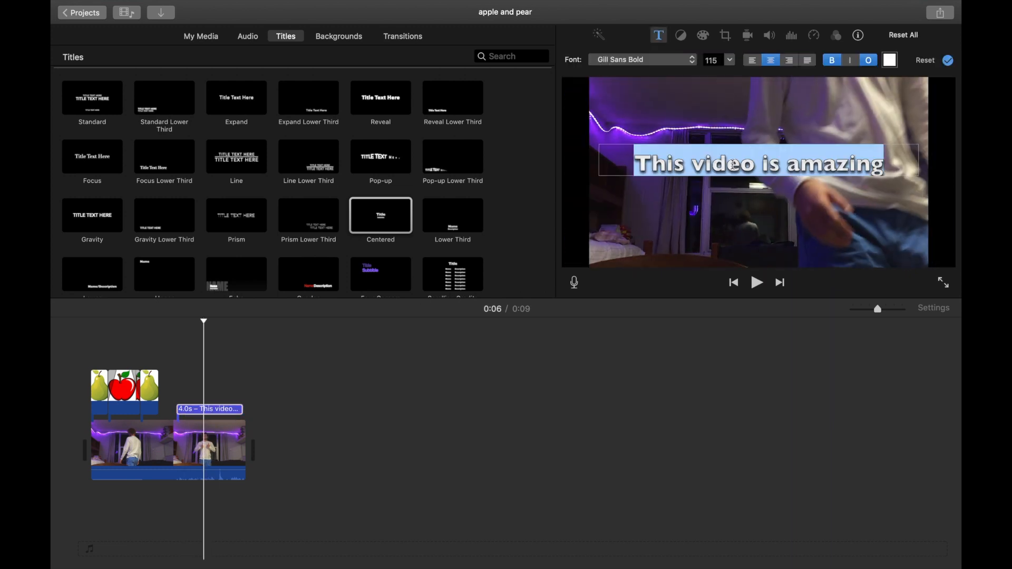
pyautogui.click(756, 160)
pyautogui.moveTo(760, 152)
pyautogui.mouseDown()
pyautogui.moveTo(840, 243)
pyautogui.moveTo(680, 134)
pyautogui.moveTo(793, 222)
pyautogui.moveTo(754, 168)
pyautogui.mouseUp()
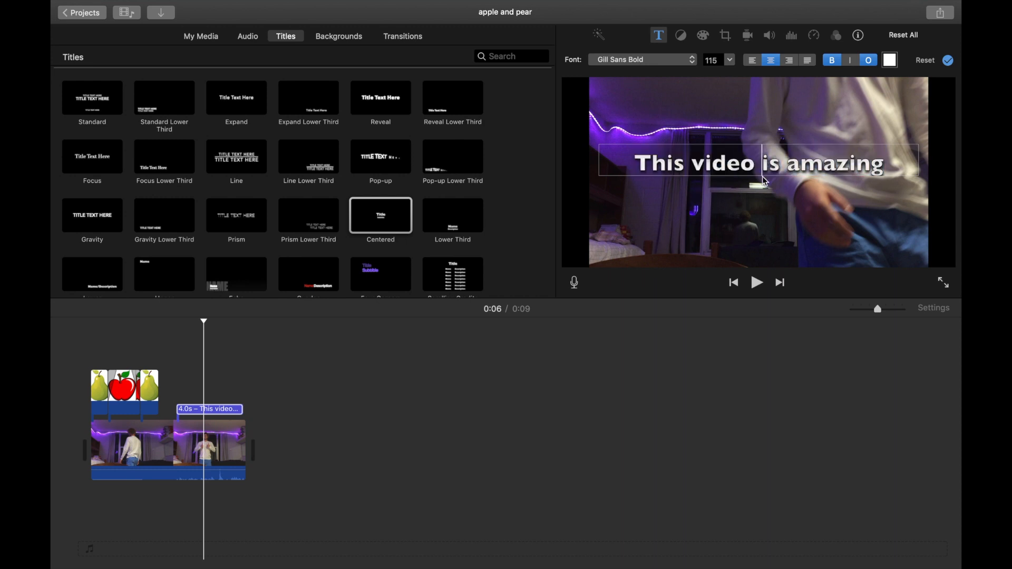
pyautogui.click(765, 185)
pyautogui.click(223, 409)
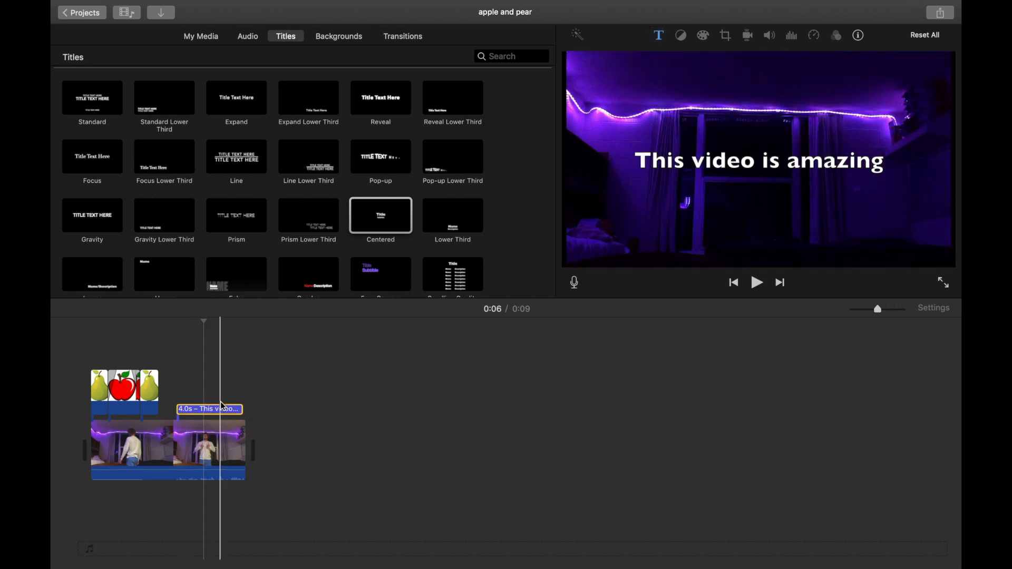
pyautogui.doubleClick(223, 408)
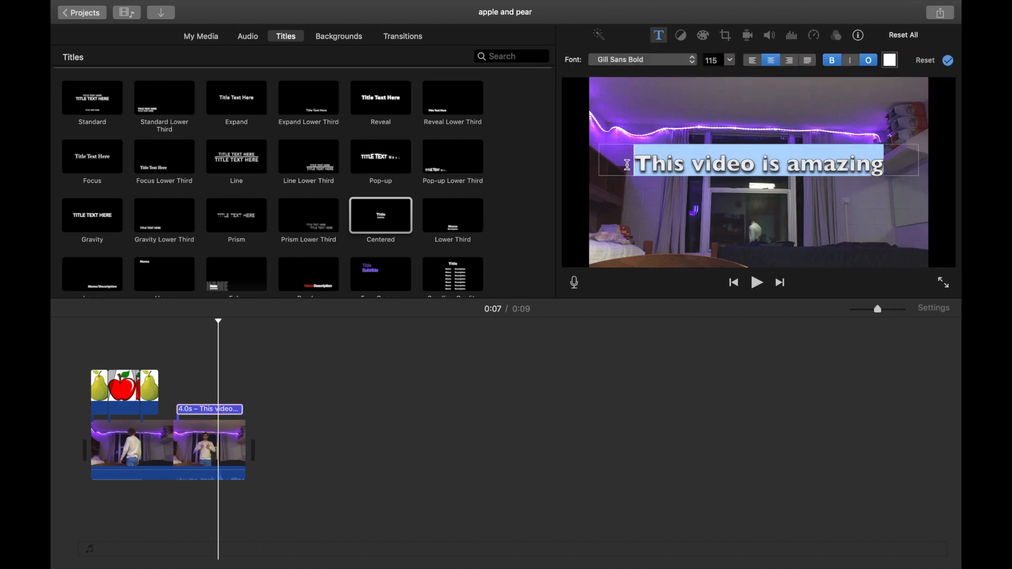
pyautogui.press('Left')
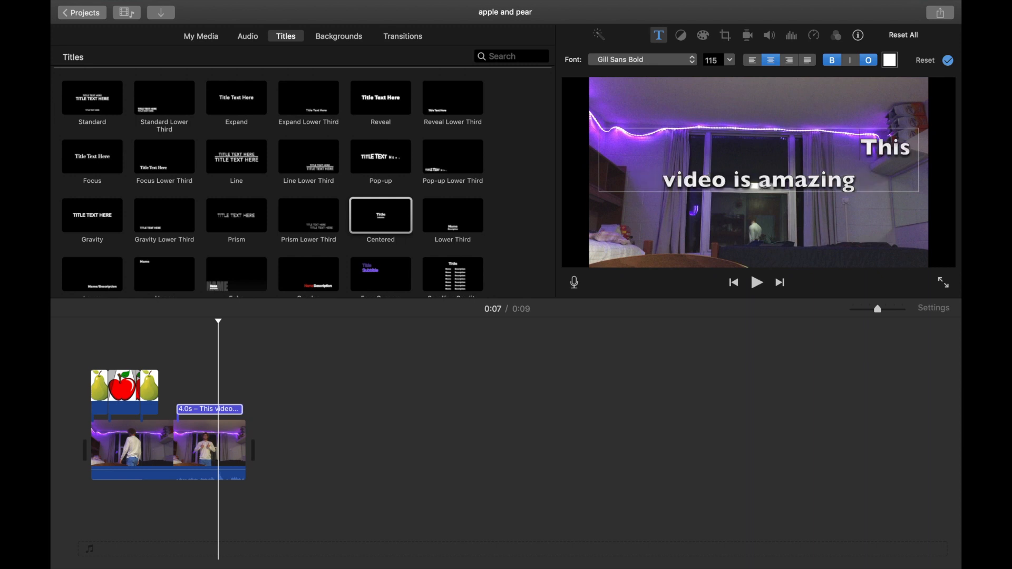
pyautogui.click(210, 389)
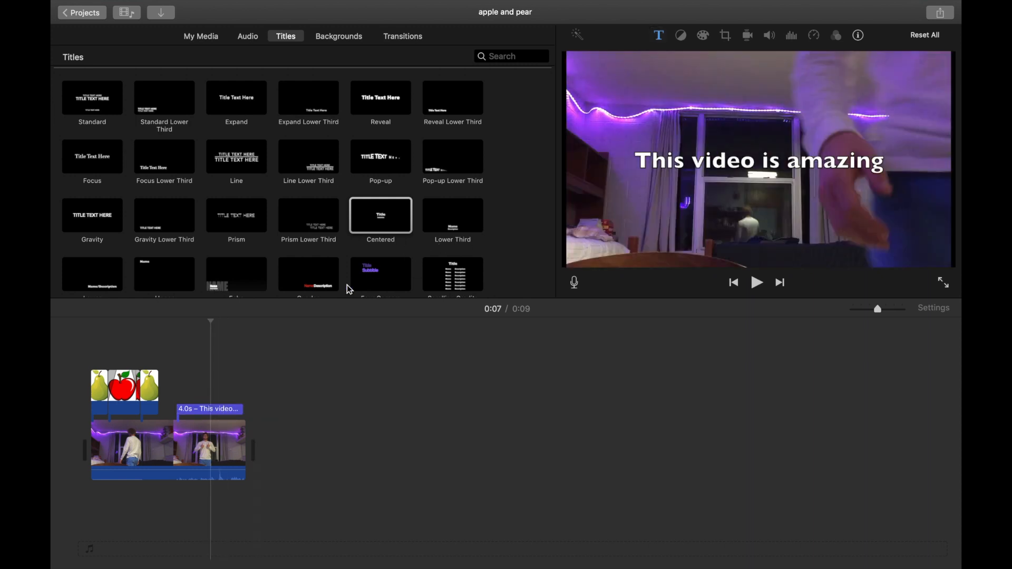
# Replace the Centered title with the Lower title, enter the person's first name as its text and preview it.
pyautogui.scroll(-5, 436, 190)
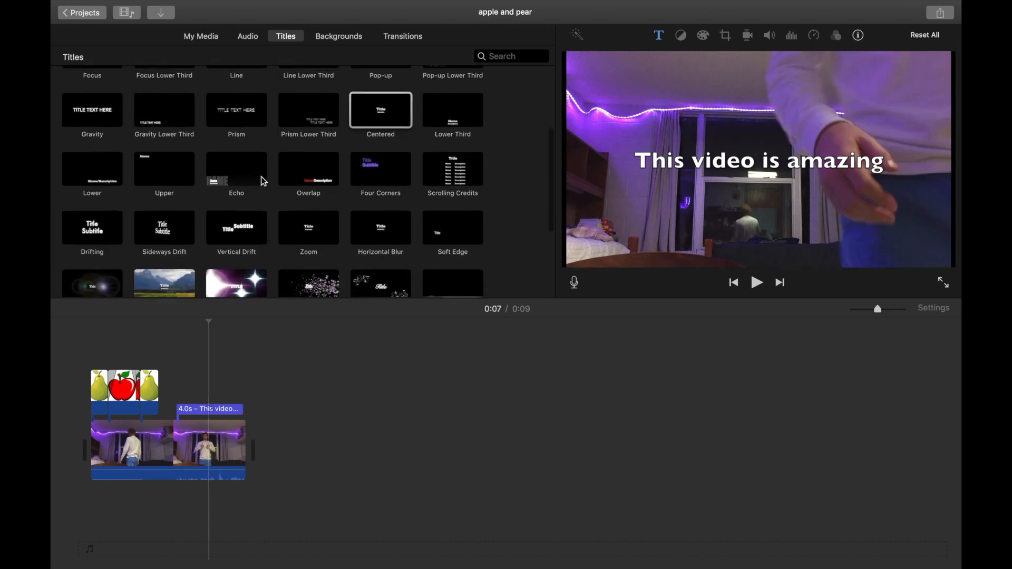
pyautogui.scroll(1, 264, 181)
pyautogui.moveTo(204, 294); pyautogui.dragTo(177, 375)
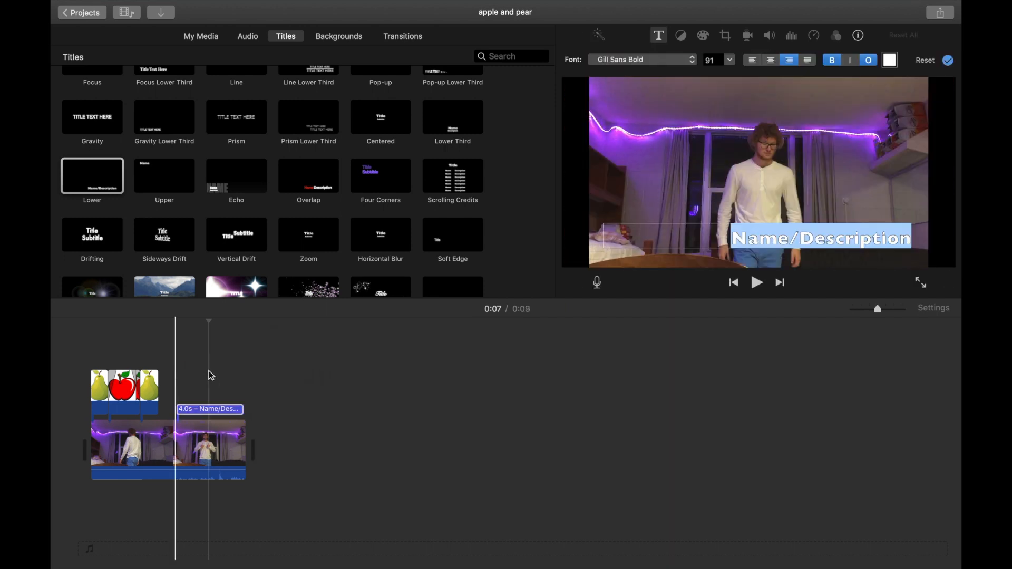
pyautogui.click(211, 384)
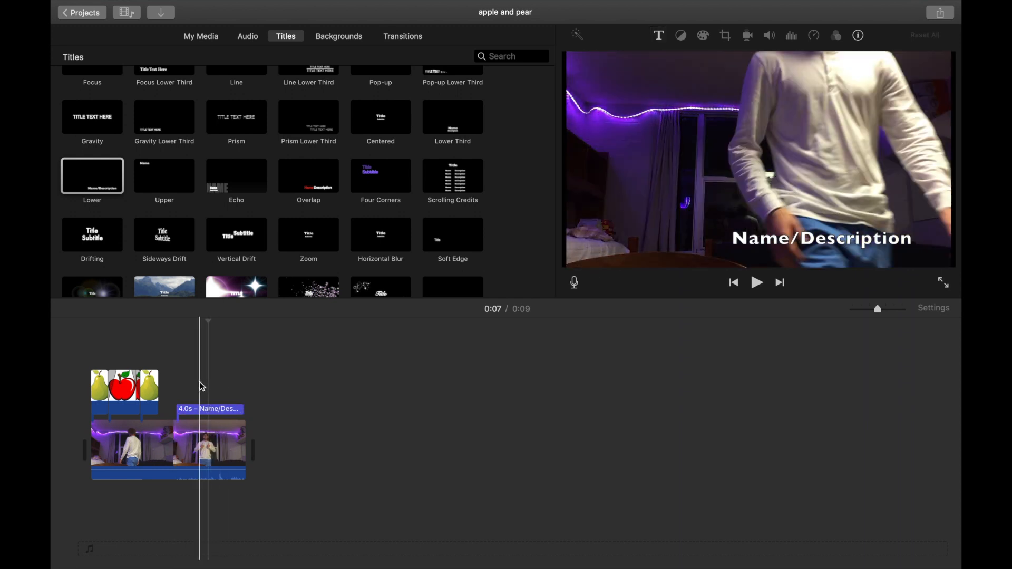
pyautogui.click(206, 413)
pyautogui.write('brett')
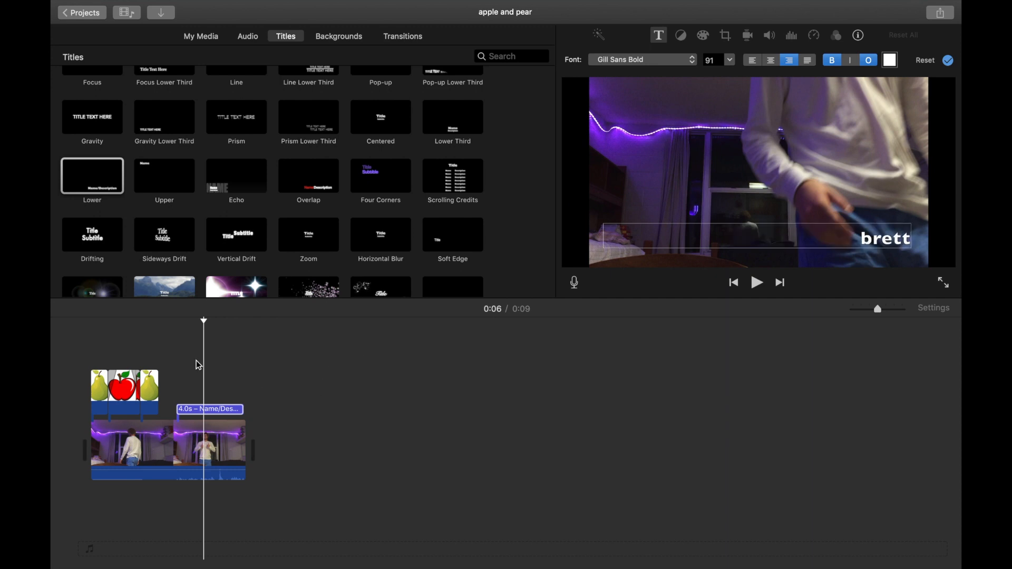
pyautogui.click(179, 364)
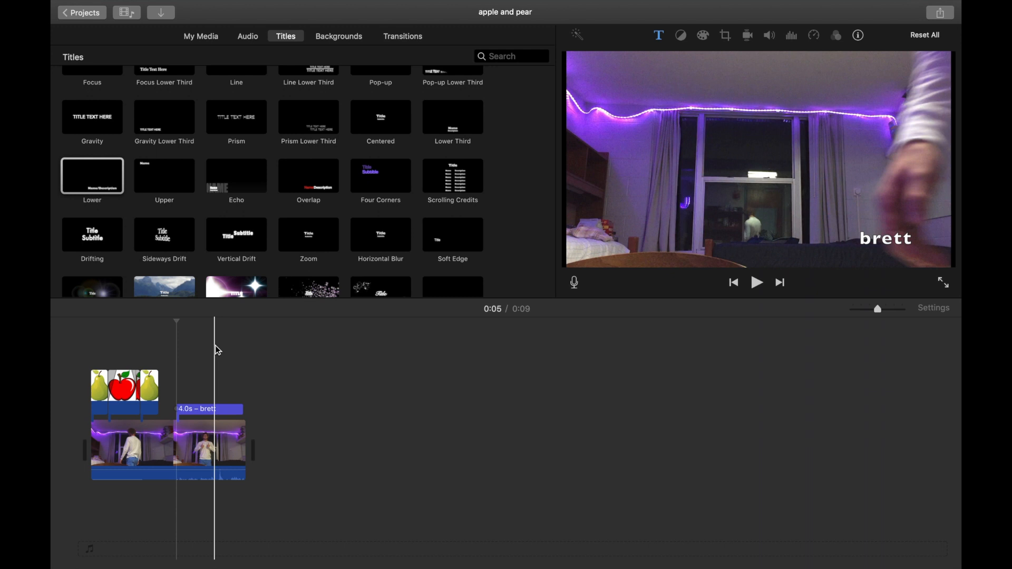
pyautogui.click(193, 352)
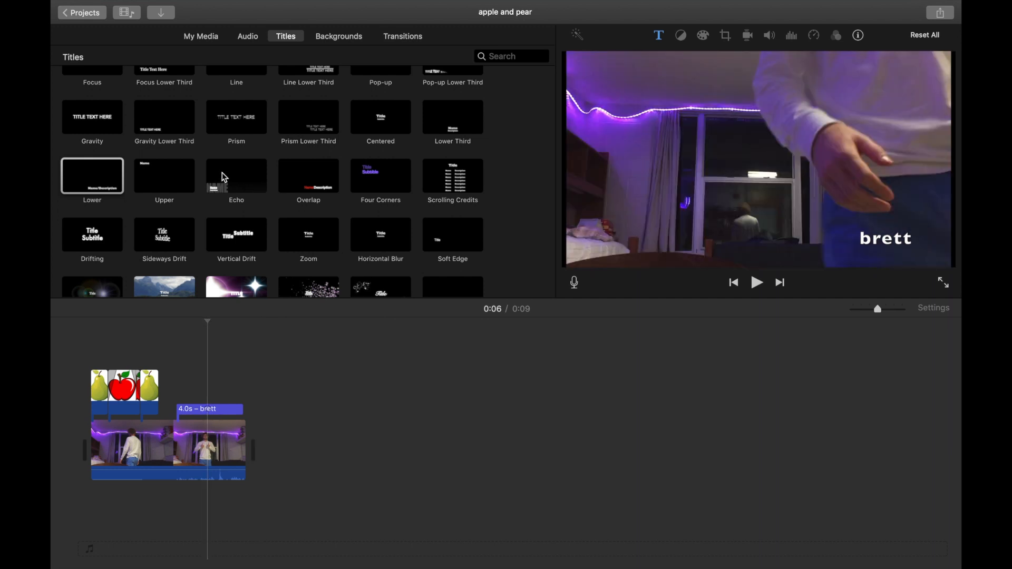
# Place a Zoom title above the room video, over most of the Lower name title, and select it.
pyautogui.moveTo(105, 175); pyautogui.dragTo(213, 409)
pyautogui.moveTo(306, 262); pyautogui.dragTo(186, 375)
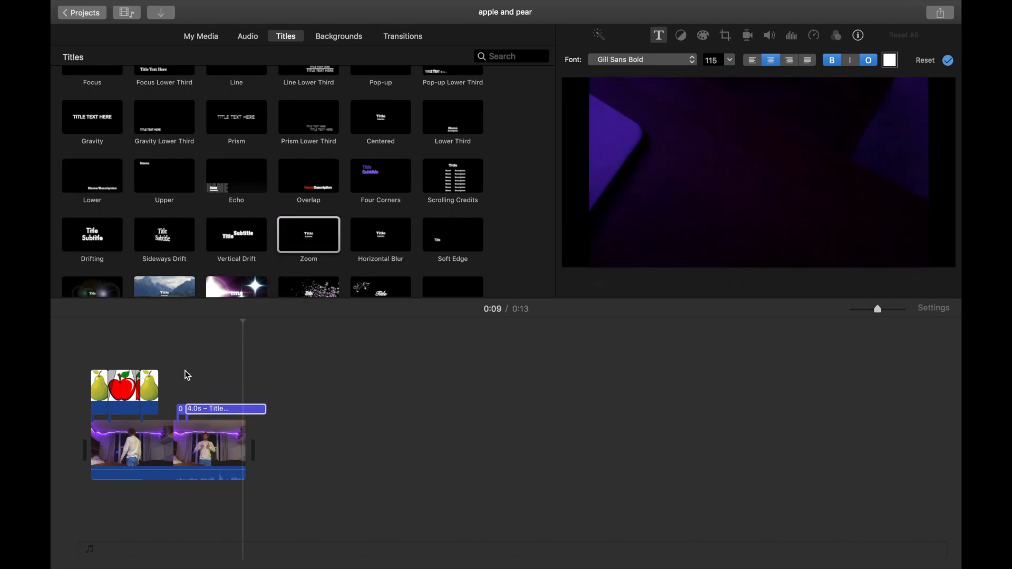
pyautogui.click(226, 411)
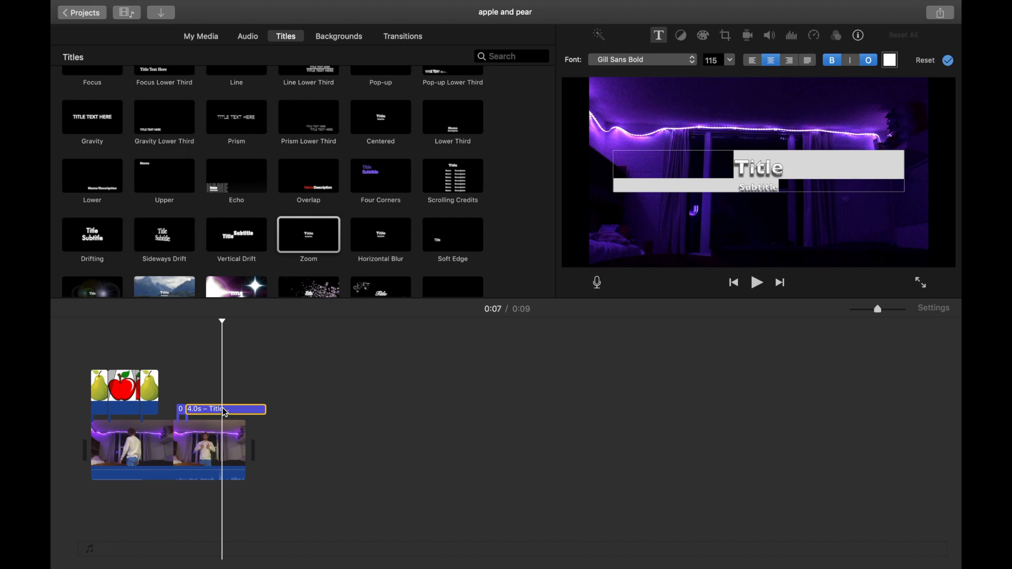
# Replace the Zoom title above the room video with the Far Far Away title.
pyautogui.scroll(5, 391, 217)
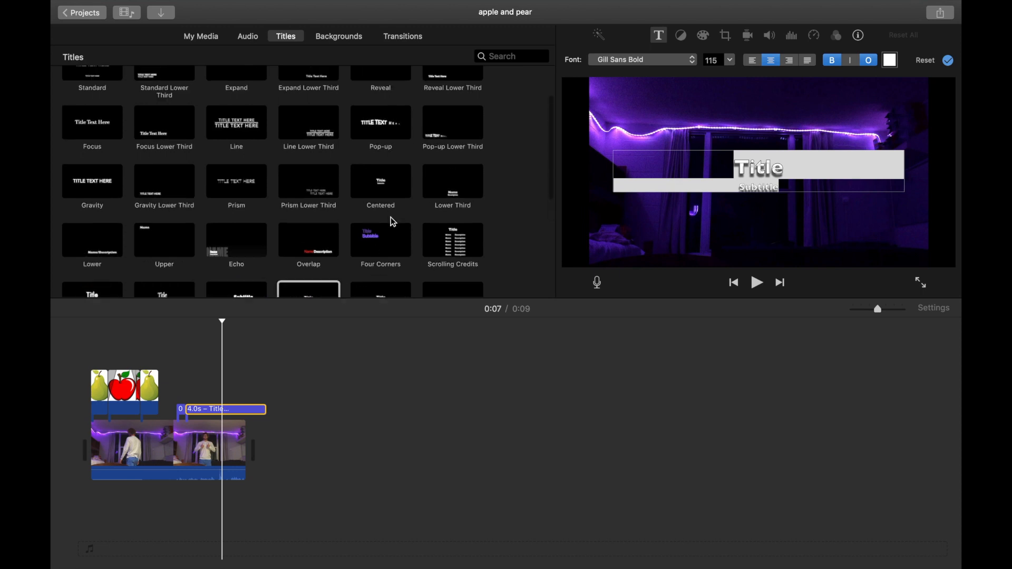
pyautogui.scroll(-10, 391, 217)
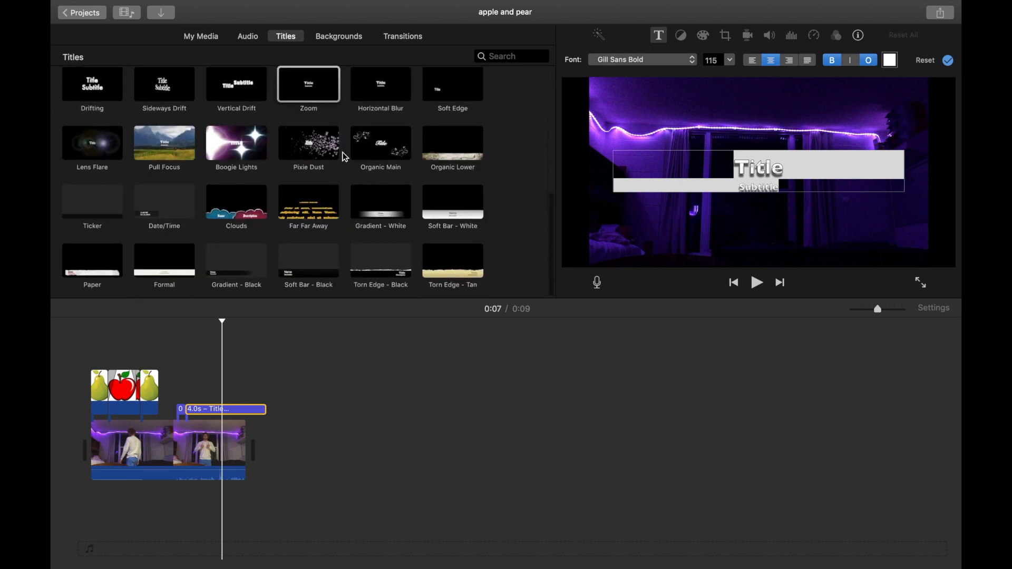
pyautogui.click(309, 206)
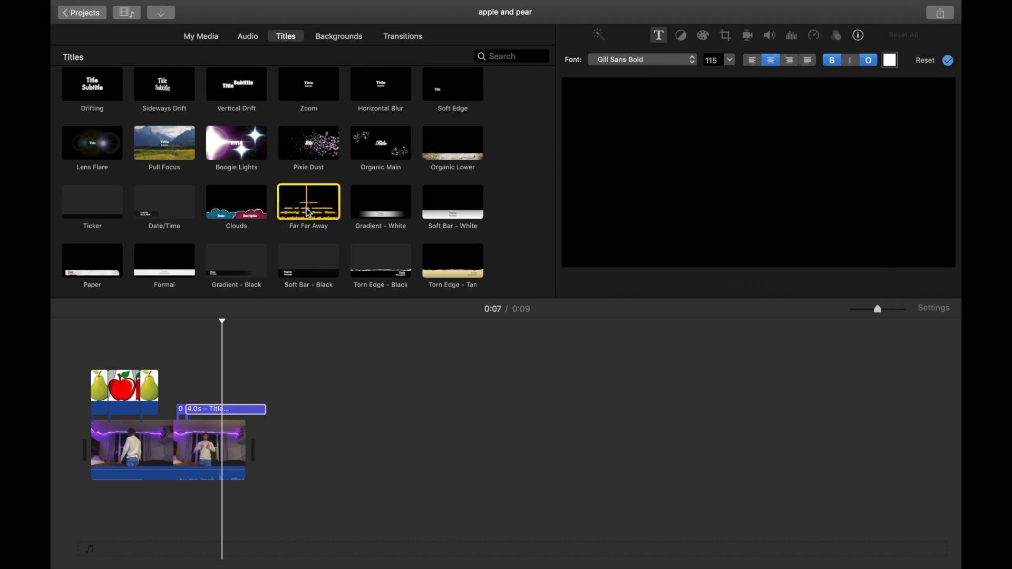
pyautogui.moveTo(309, 206); pyautogui.dragTo(181, 394)
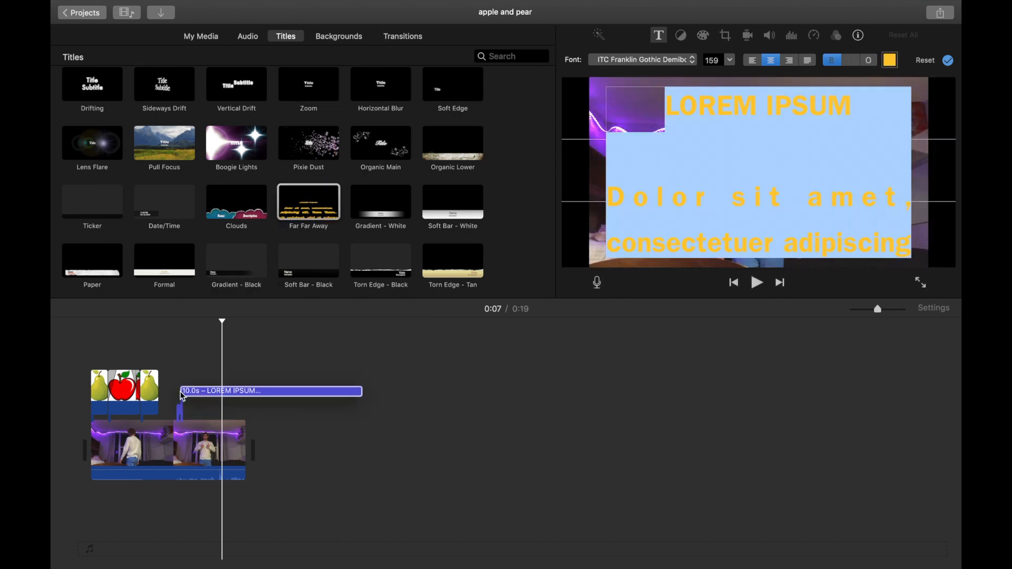
# Add a Pull Focus title above the apple and pear images.
pyautogui.scroll(3, 158, 184)
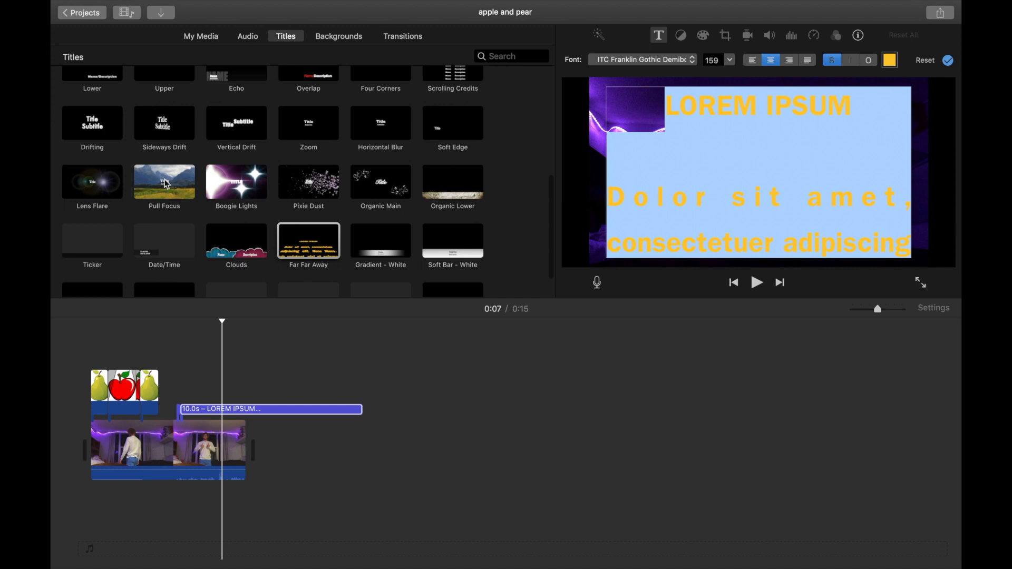
pyautogui.click(167, 186)
pyautogui.moveTo(174, 187); pyautogui.dragTo(139, 346)
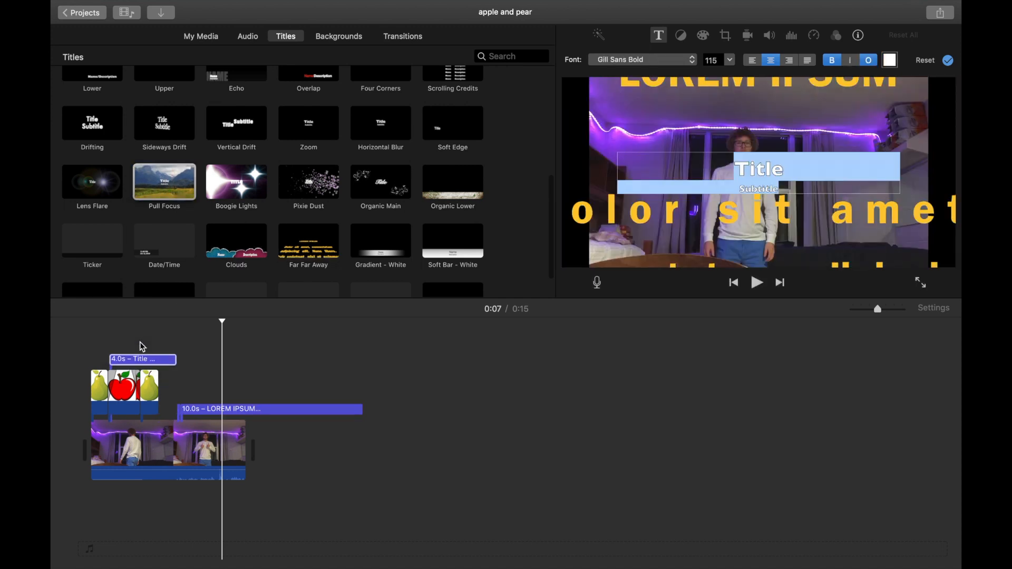
# Add a Zoom title after the room video, browse the other title styles and skim the Far Far Away text in the timeline.
pyautogui.moveTo(320, 124); pyautogui.dragTo(205, 366)
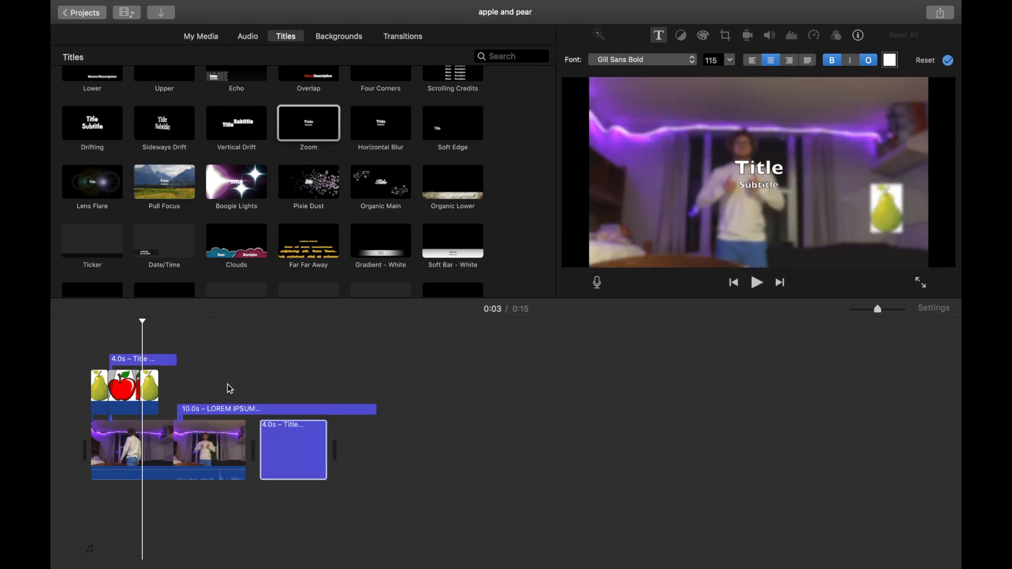
pyautogui.scroll(5, 350, 224)
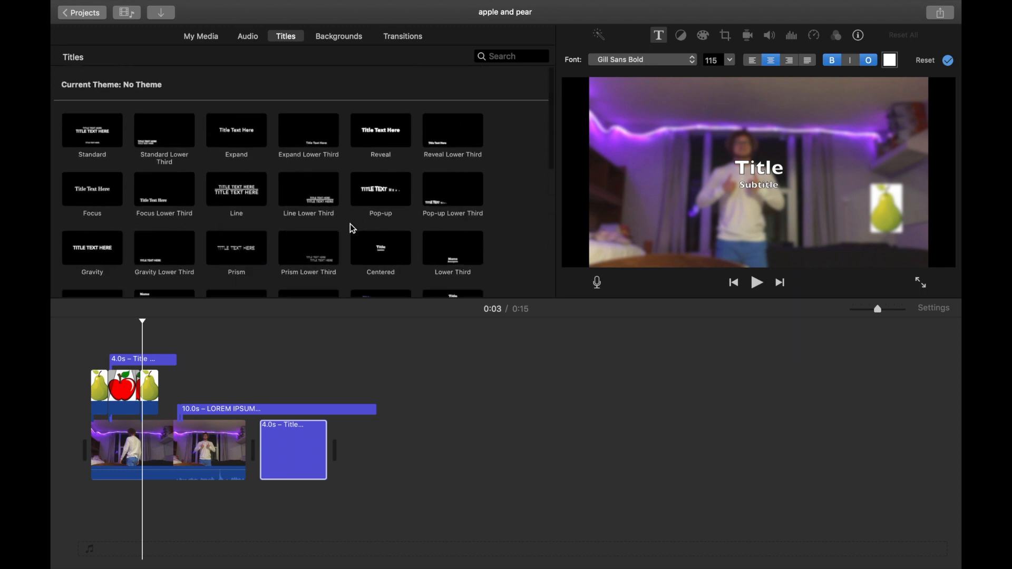
pyautogui.scroll(-8, 350, 224)
pyautogui.click(389, 190)
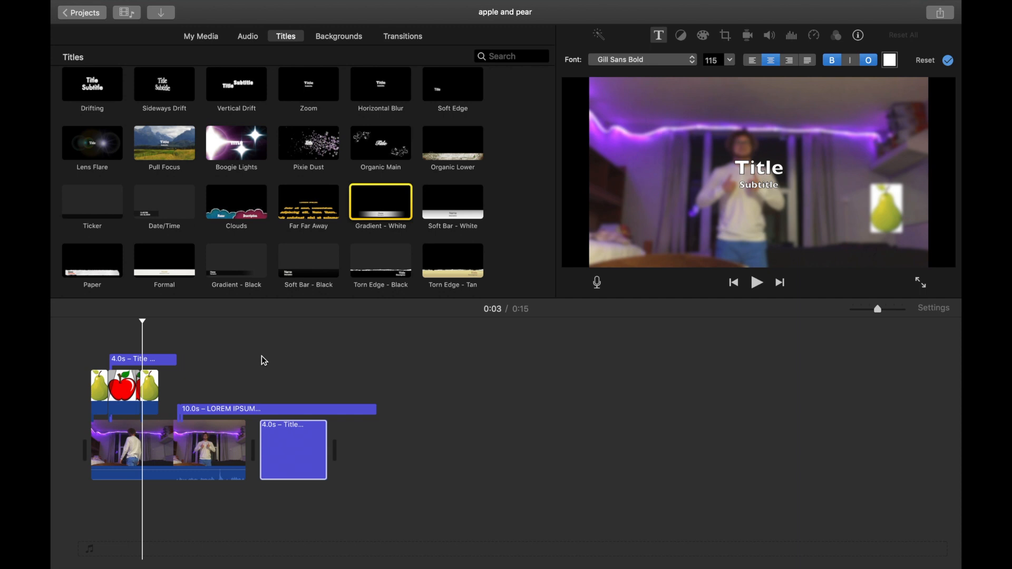
pyautogui.click(228, 381)
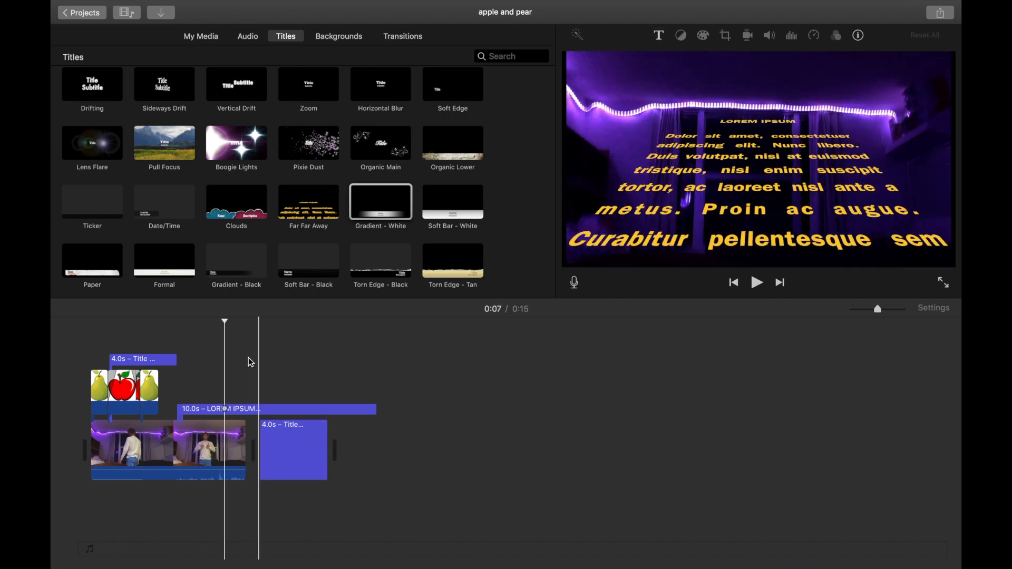
pyautogui.click(195, 363)
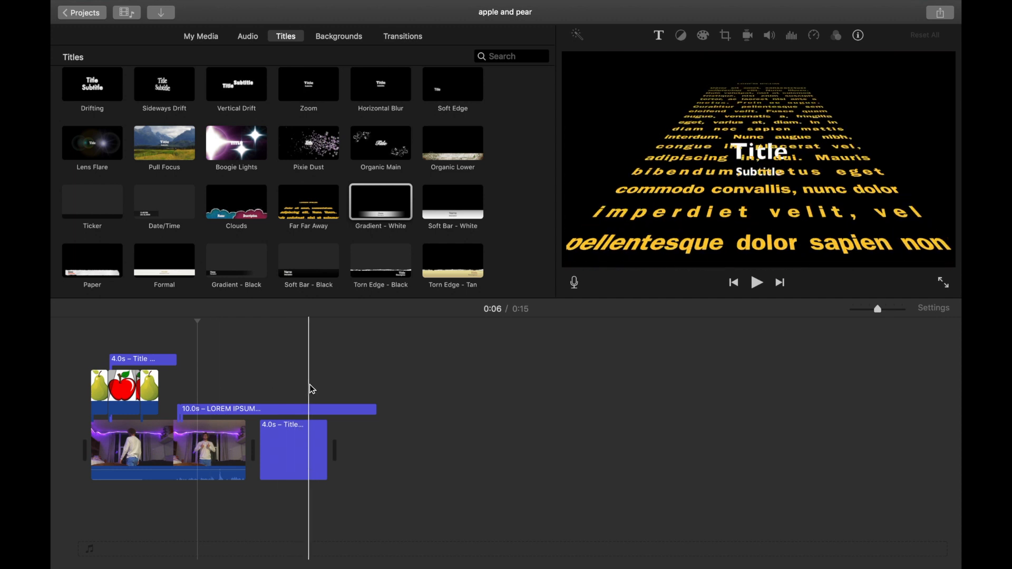
# Append a Soft Bar - White title after the Zoom title and view it together with the Far Far Away text.
pyautogui.moveTo(433, 214); pyautogui.dragTo(362, 426)
pyautogui.click(351, 385)
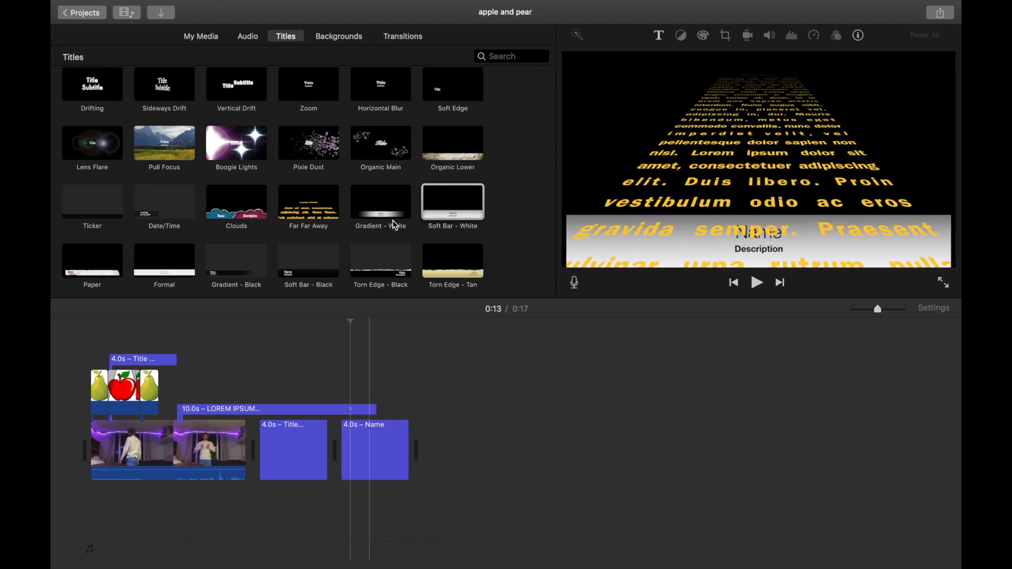
pyautogui.moveTo(149, 388); pyautogui.dragTo(284, 450)
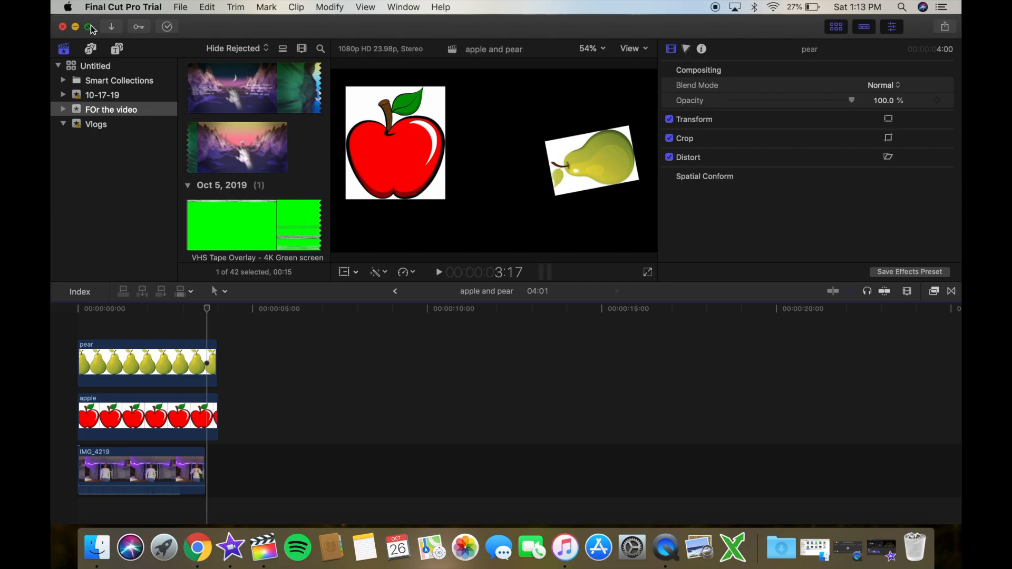
# Enlarge Final Cut Pro to full screen and add the Slide title above the pear clip, starting about 1.4 seconds in.
pyautogui.click(89, 27)
pyautogui.click(136, 333)
pyautogui.click(117, 35)
pyautogui.scroll(-10, 274, 186)
pyautogui.scroll(-10, 275, 186)
pyautogui.click(282, 150)
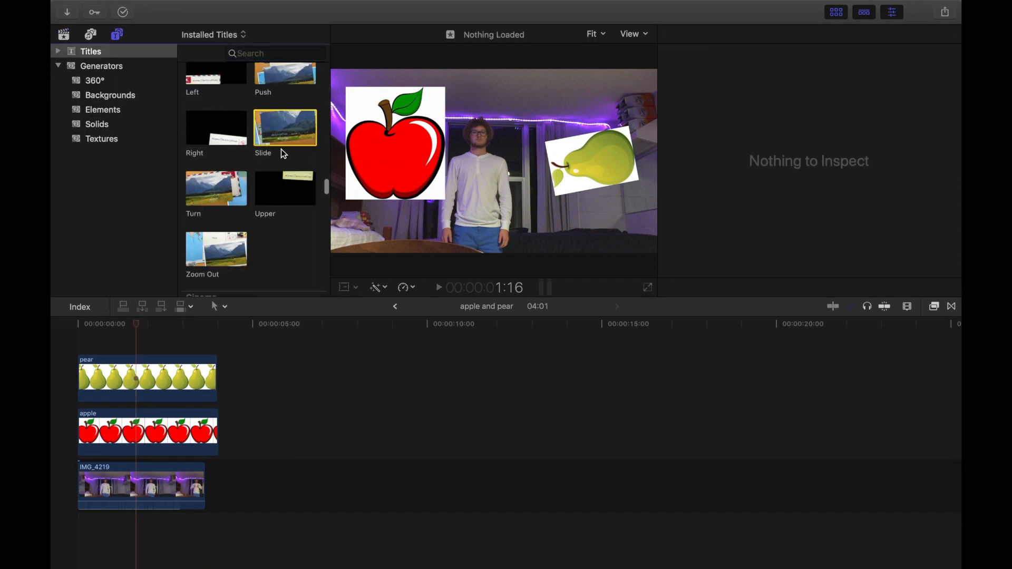
pyautogui.moveTo(282, 132); pyautogui.dragTo(130, 343)
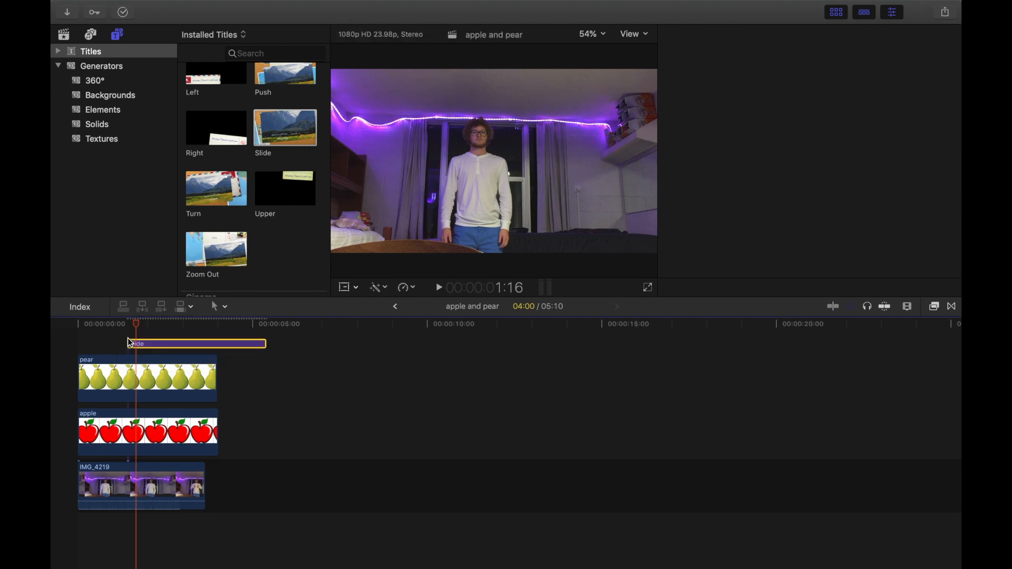
# Play back the Slide title over the room video with the apple and pear images.
pyautogui.press('super+4')
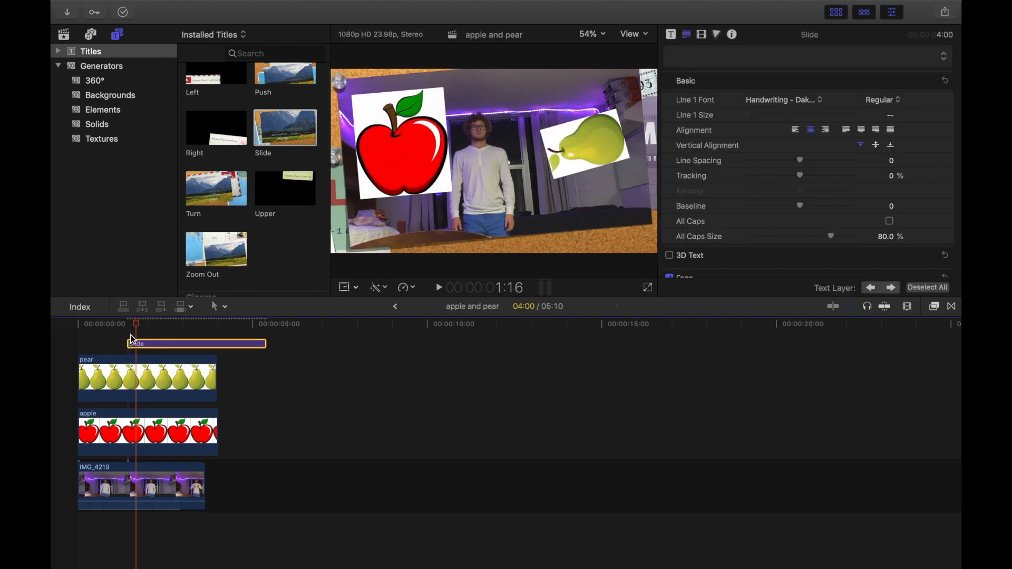
pyautogui.press('space')
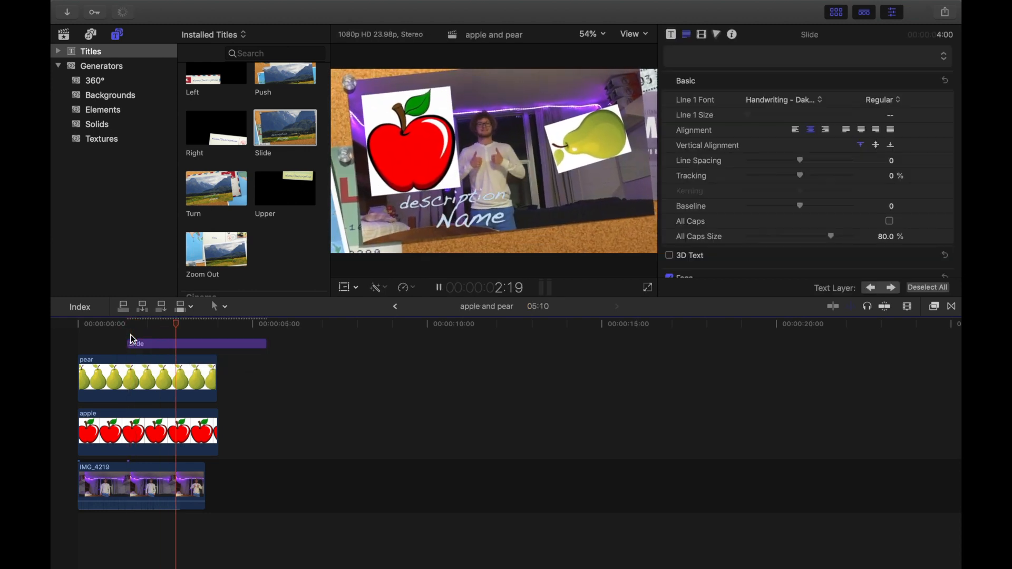
pyautogui.press('space')
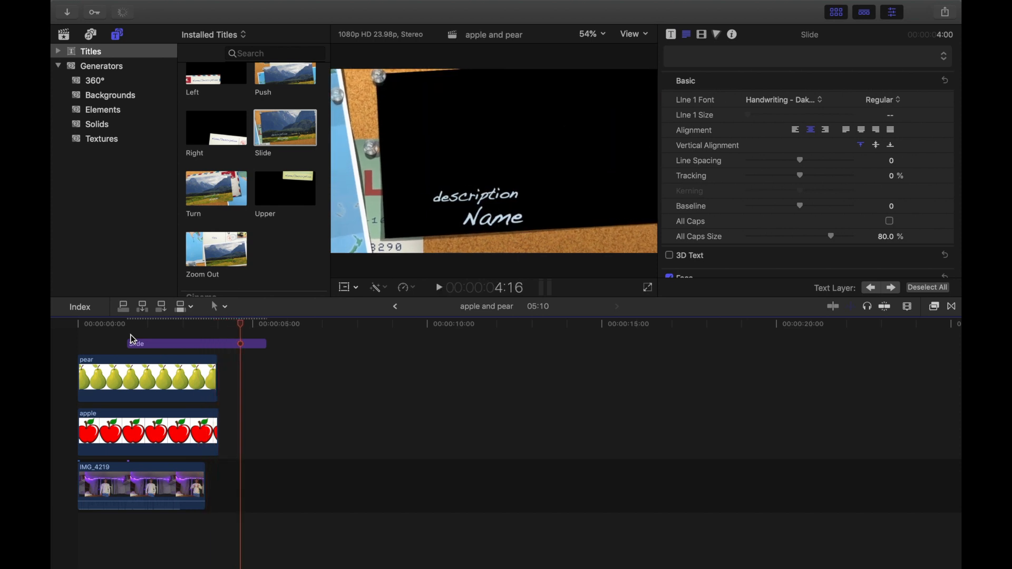
# Browse the installed titles and place a Basic Title above the Slide title, starting near the beginning of the timeline.
pyautogui.scroll(2, 141, 370)
pyautogui.scroll(20, 230, 148)
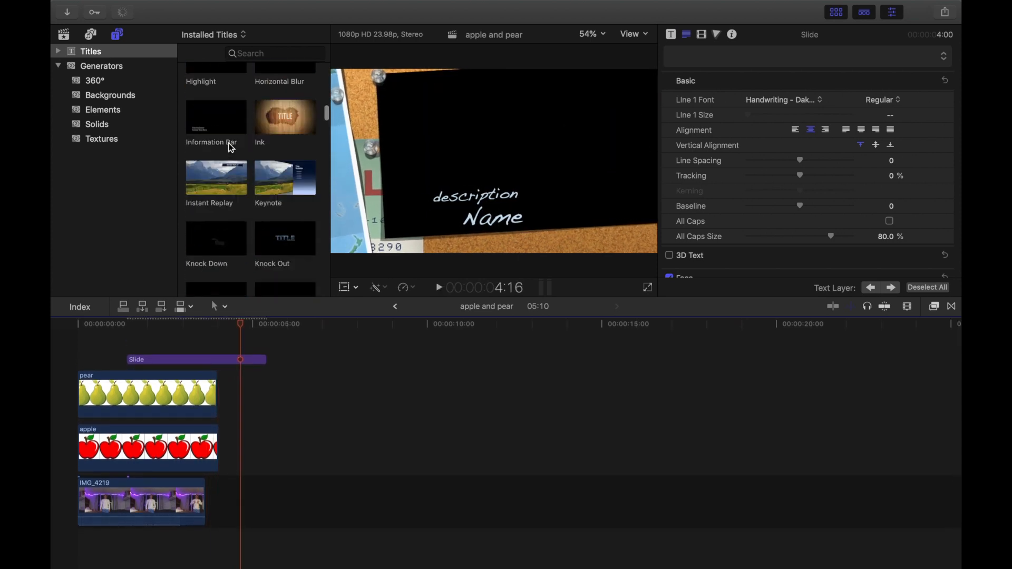
pyautogui.scroll(5, 231, 148)
pyautogui.scroll(5, 223, 146)
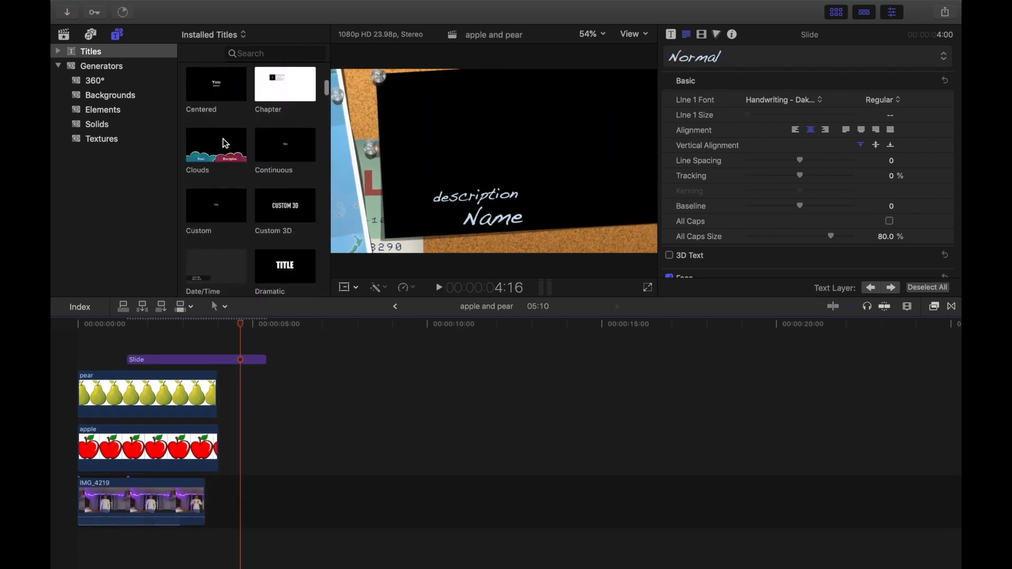
pyautogui.scroll(5, 236, 137)
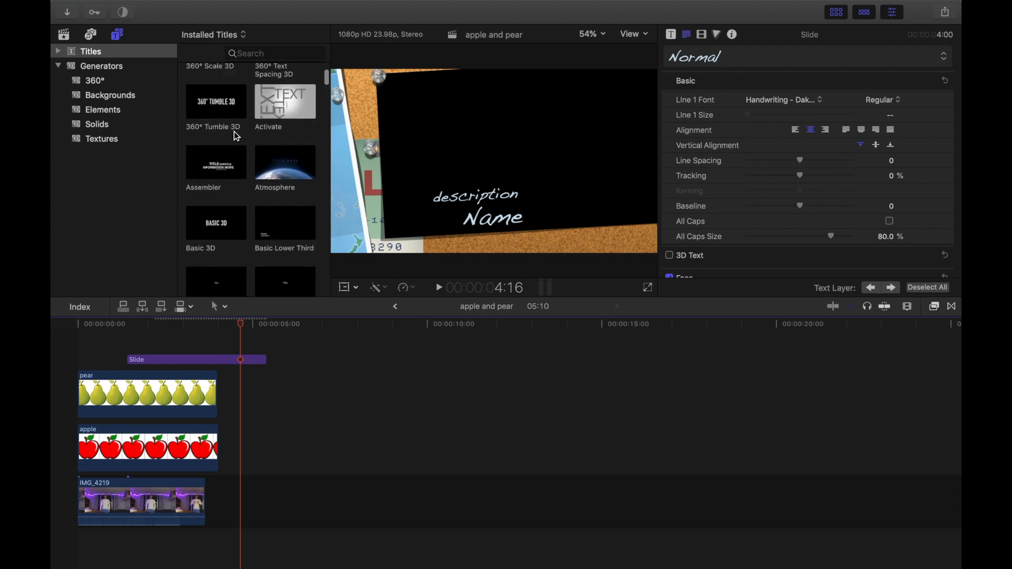
pyautogui.moveTo(224, 161); pyautogui.dragTo(100, 344)
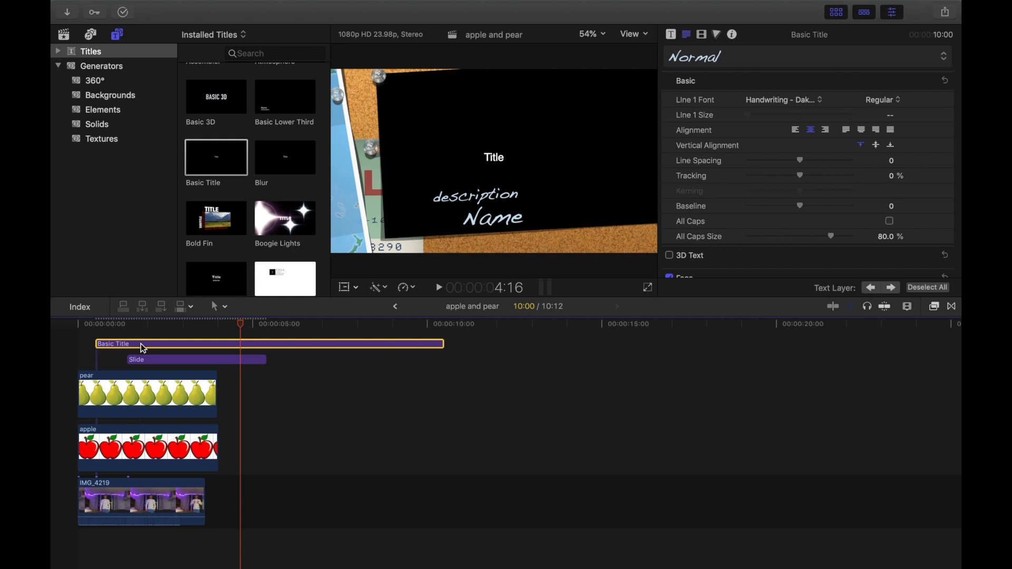
# Select the Basic Title's text in the frame and move it to the upper left of the picture.
pyautogui.scroll(2, 141, 343)
pyautogui.click(141, 344)
pyautogui.click(263, 362)
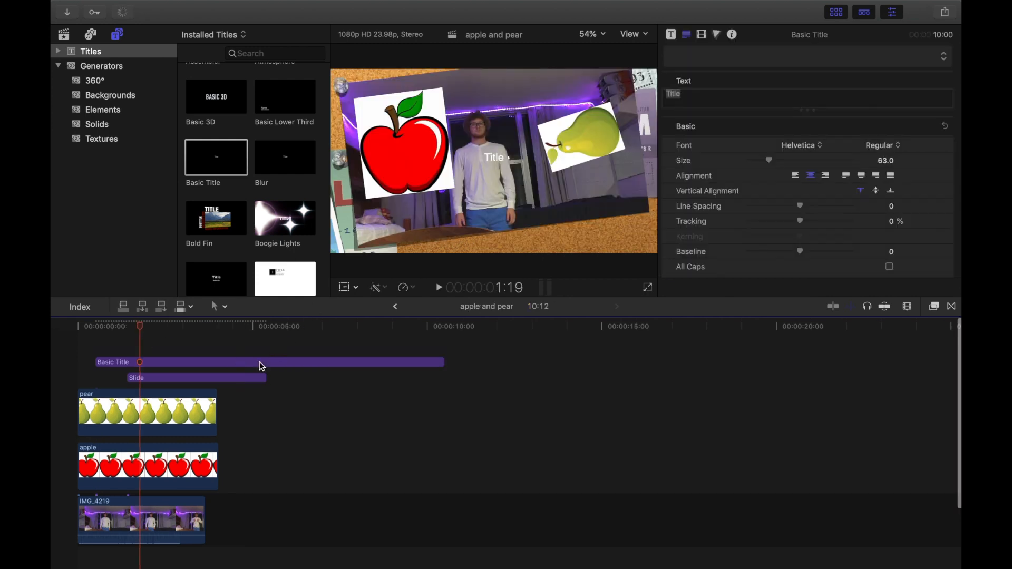
pyautogui.doubleClick(496, 160)
pyautogui.moveTo(501, 165); pyautogui.dragTo(369, 129)
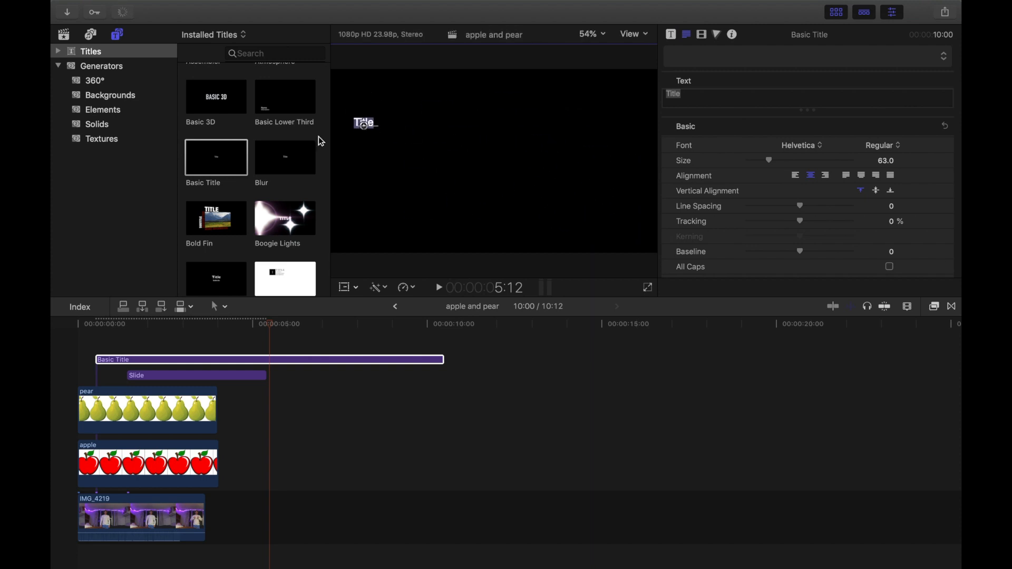
# Stack a second Basic Title above the first one and move its text to the lower right of the picture.
pyautogui.moveTo(229, 165); pyautogui.dragTo(113, 344)
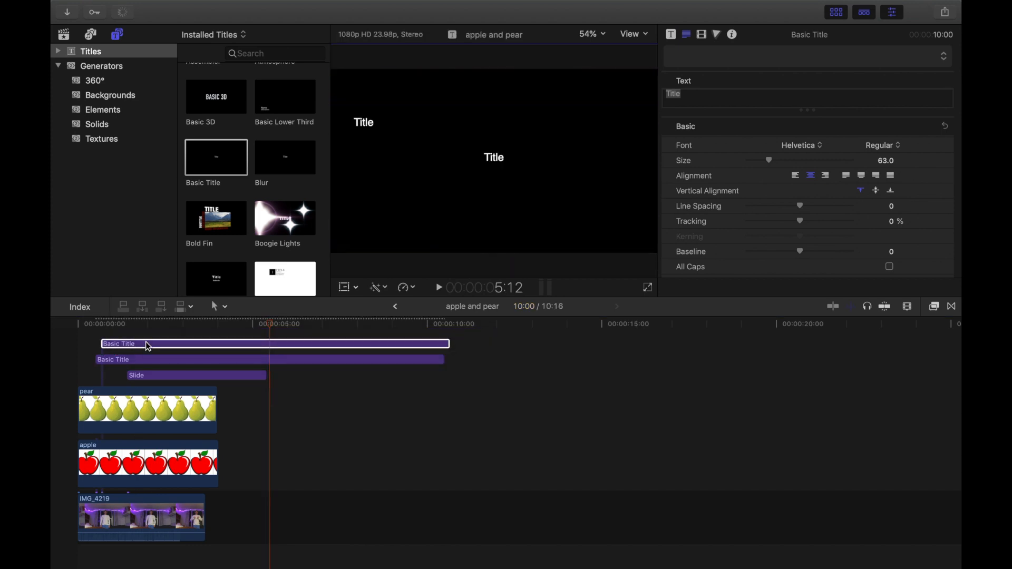
pyautogui.click(495, 166)
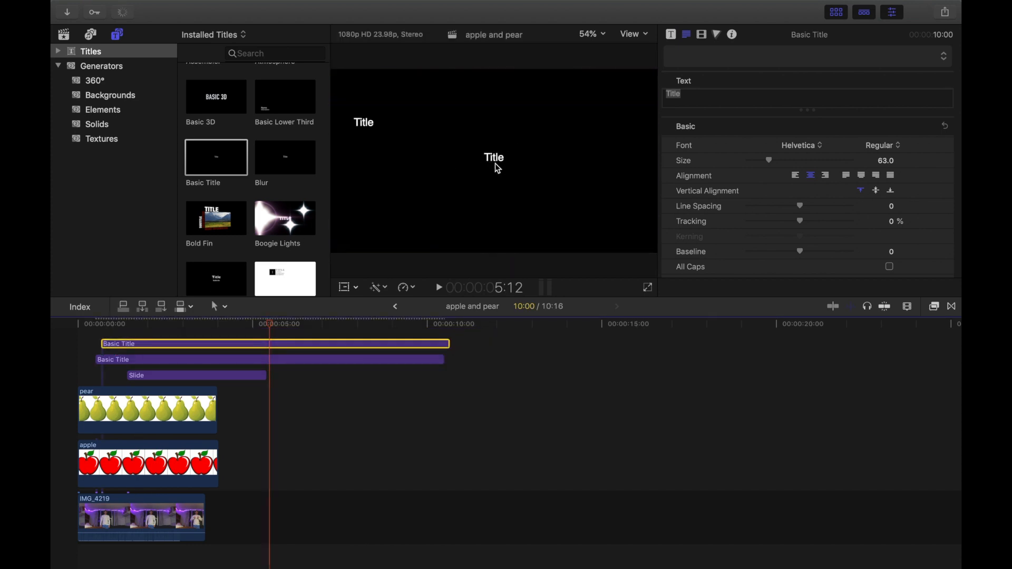
pyautogui.doubleClick(496, 167)
pyautogui.moveTo(497, 166); pyautogui.dragTo(614, 240)
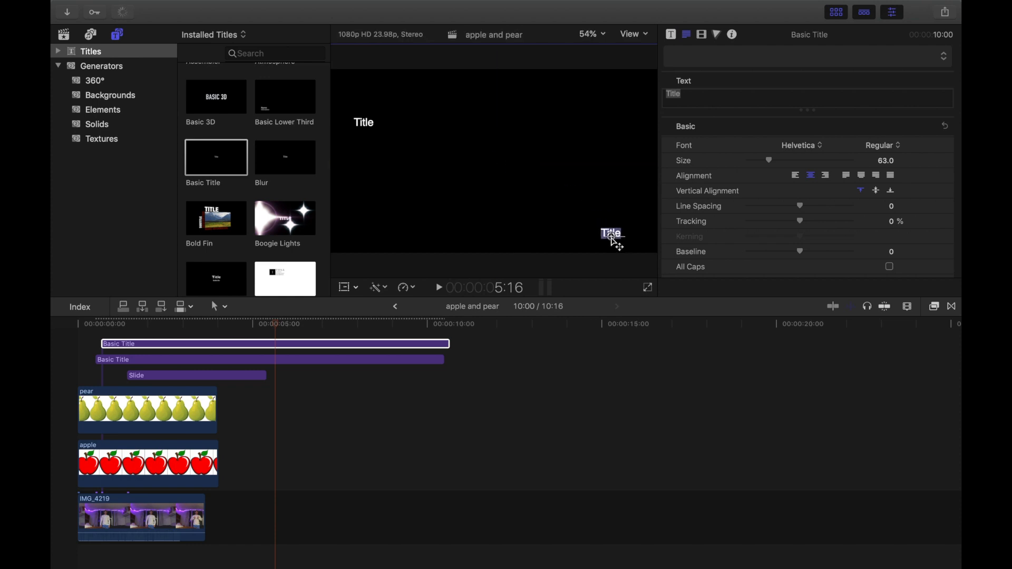
# Play the timeline from where the first Basic Title starts to preview both stacked titles with the Slide title.
pyautogui.click(91, 363)
pyautogui.scroll(3, 92, 359)
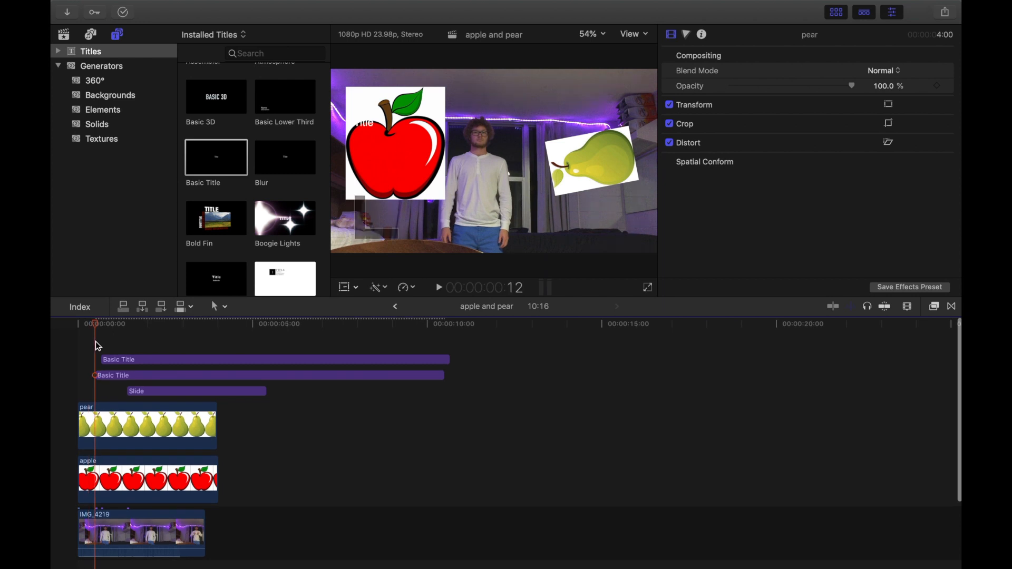
pyautogui.press('space')
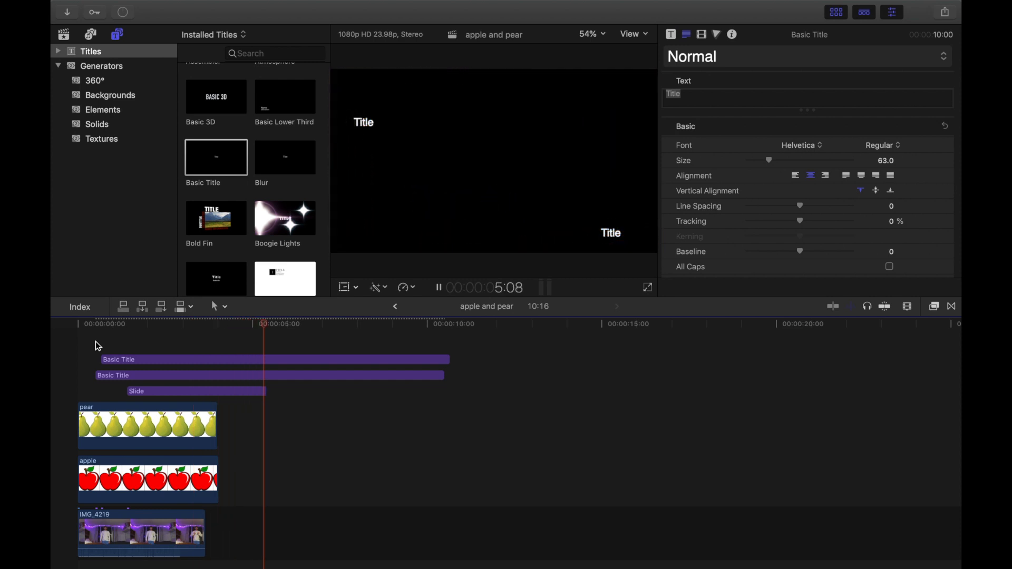
pyautogui.press('space')
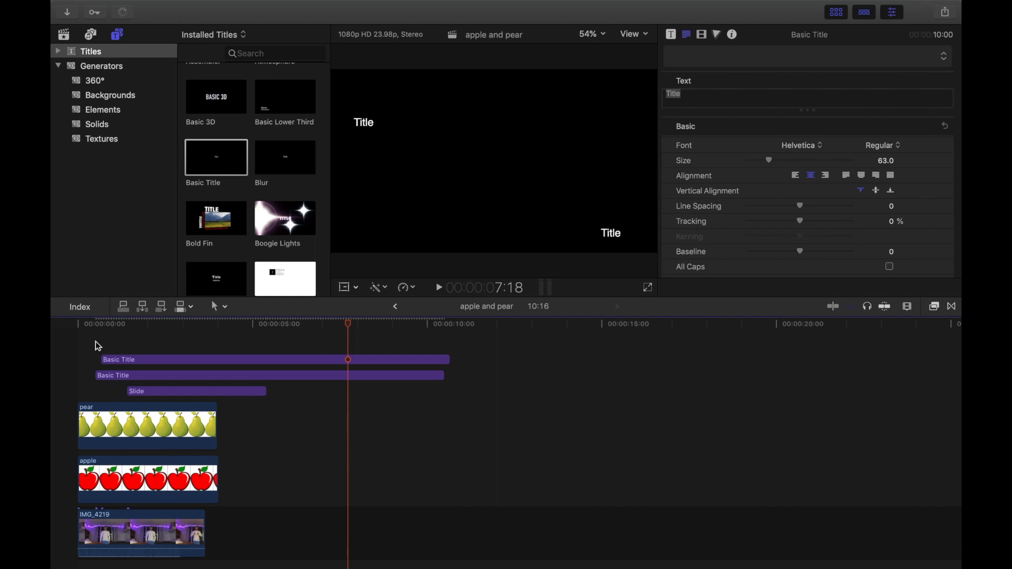